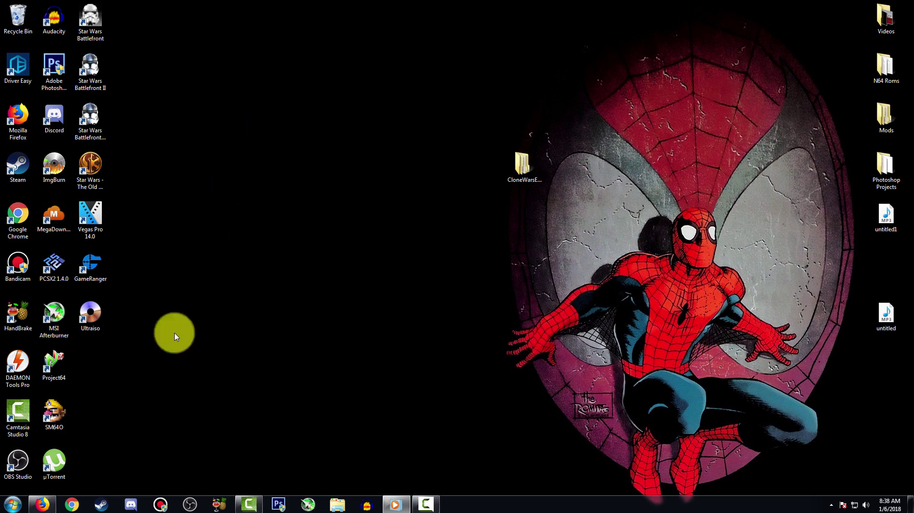
- Bring Firefox back to the RARLAB WinRAR download page
left_click(54, 509)
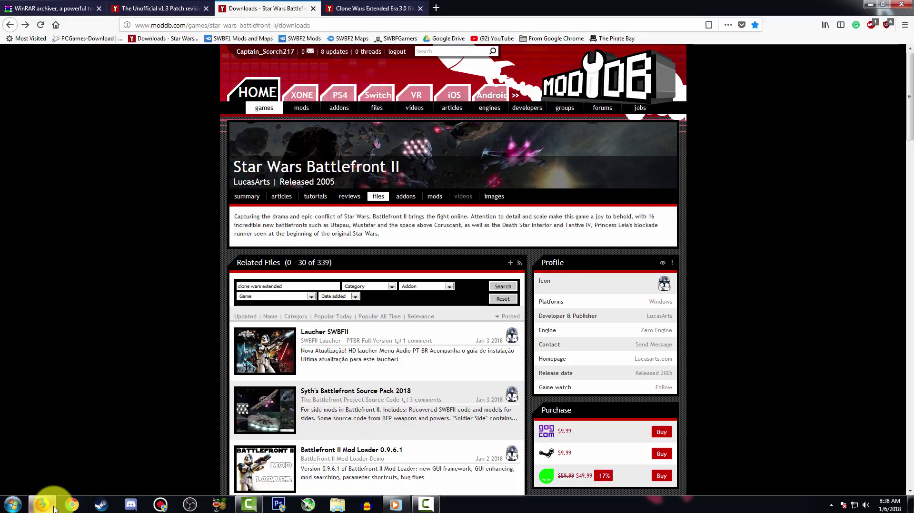
left_click(74, 7)
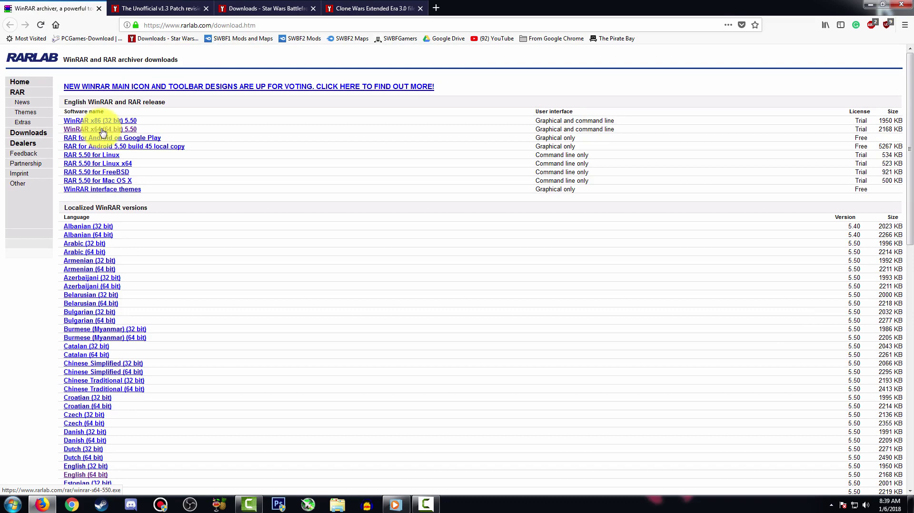
left_click_drag(61, 122, 119, 132)
left_click(67, 121)
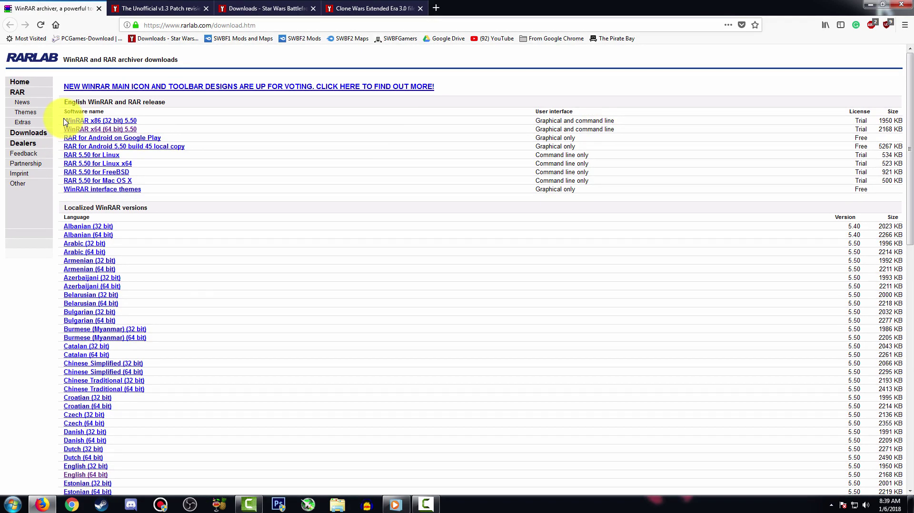
- Save the WinRAR x64 5.50 installer (winrar-x64-550.exe) and launch it from Downloads
left_click(133, 130)
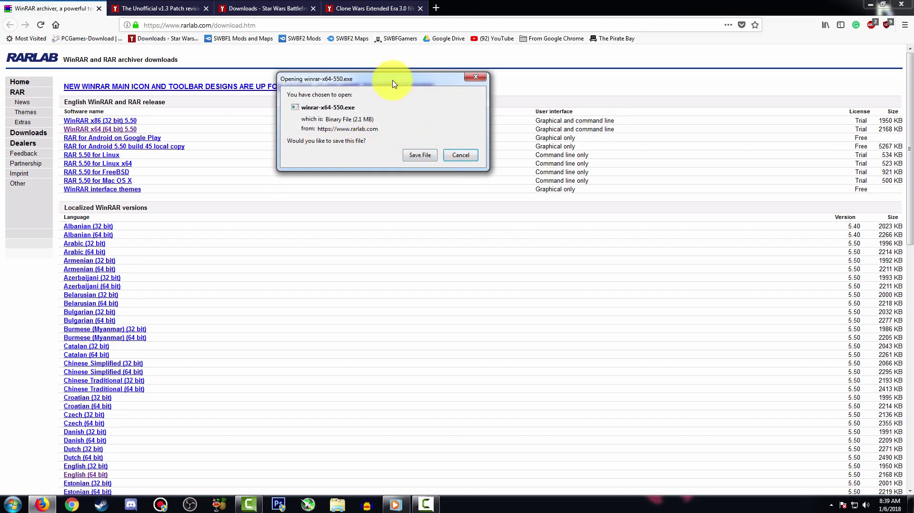
left_click_drag(394, 84, 367, 114)
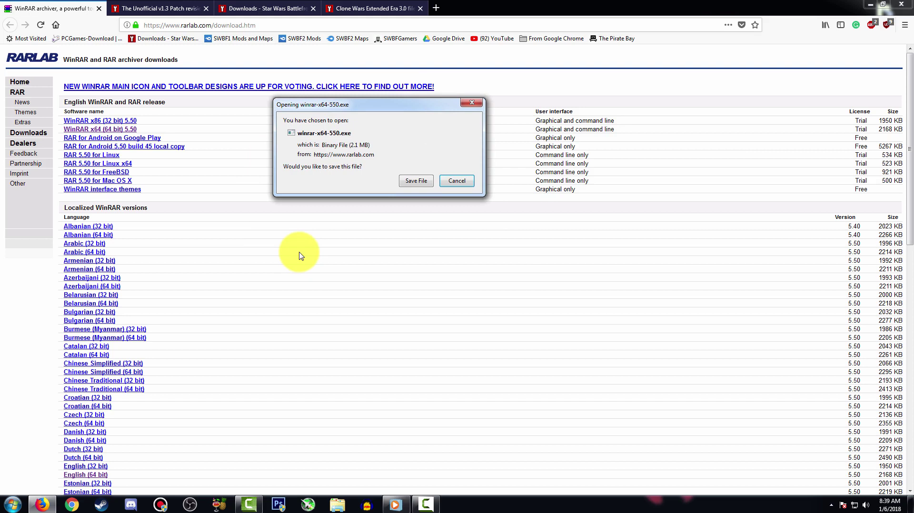
left_click(416, 181)
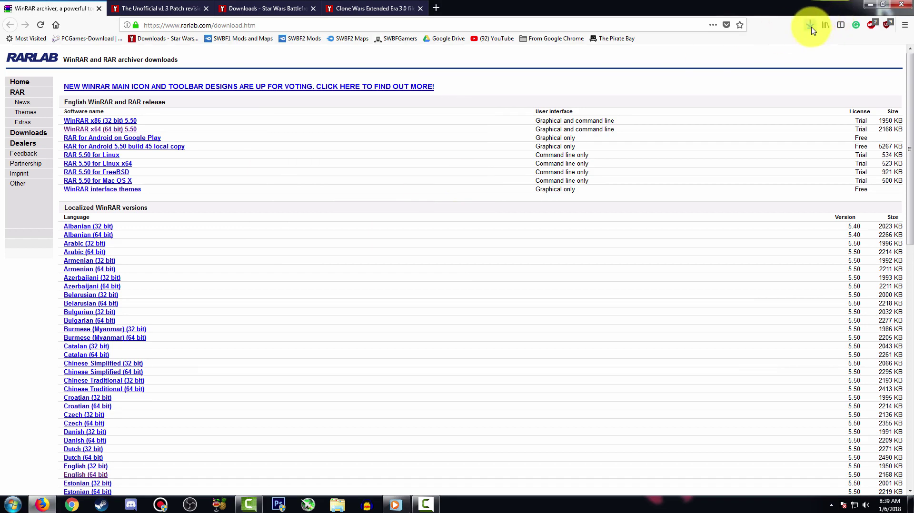
left_click(633, 48)
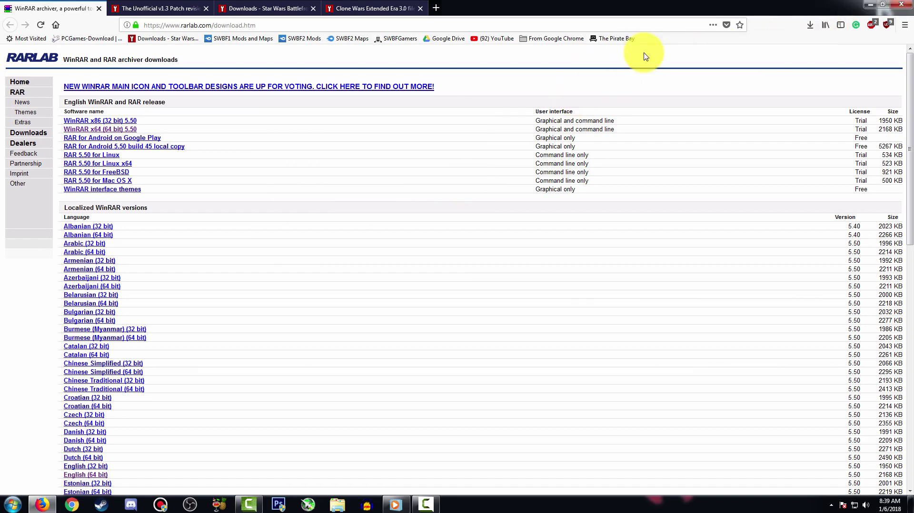
- Install WinRAR to C:\Program Files\WinRAR with default integration options and finish setup
left_click(422, 347)
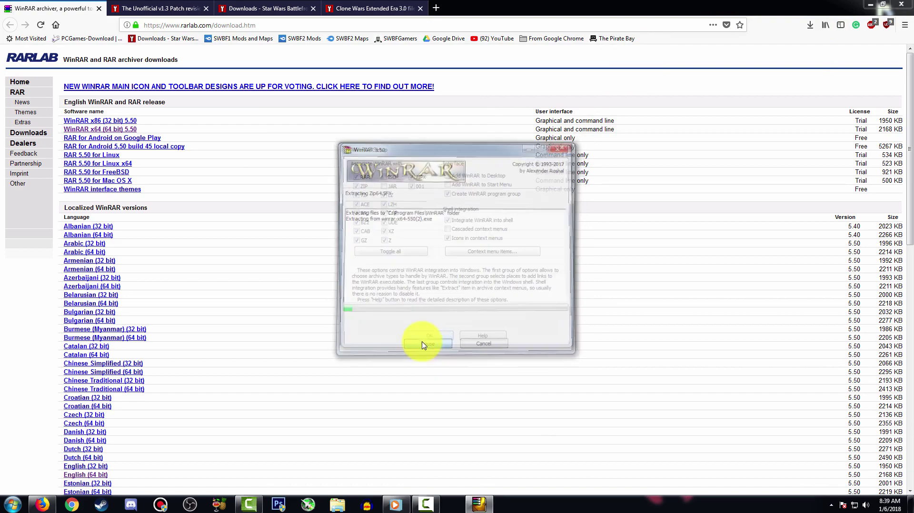
left_click_drag(419, 147, 369, 44)
left_click(378, 237)
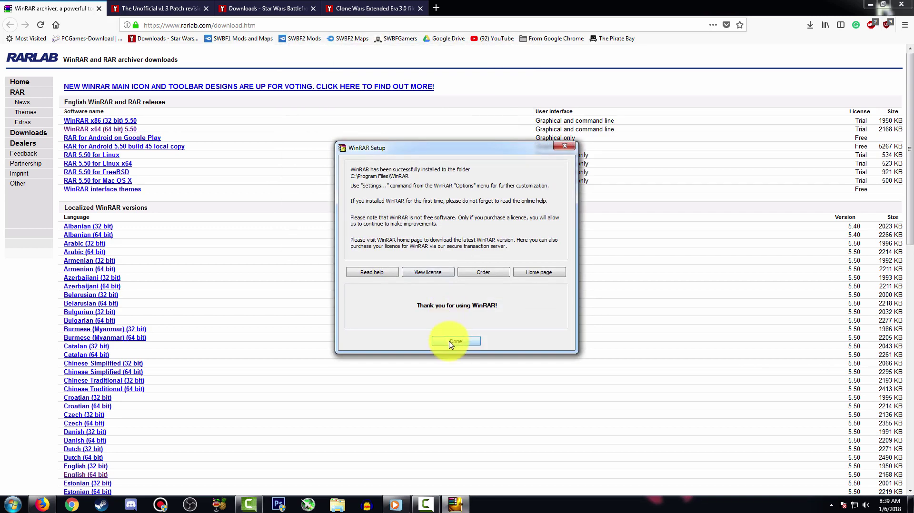
left_click(451, 341)
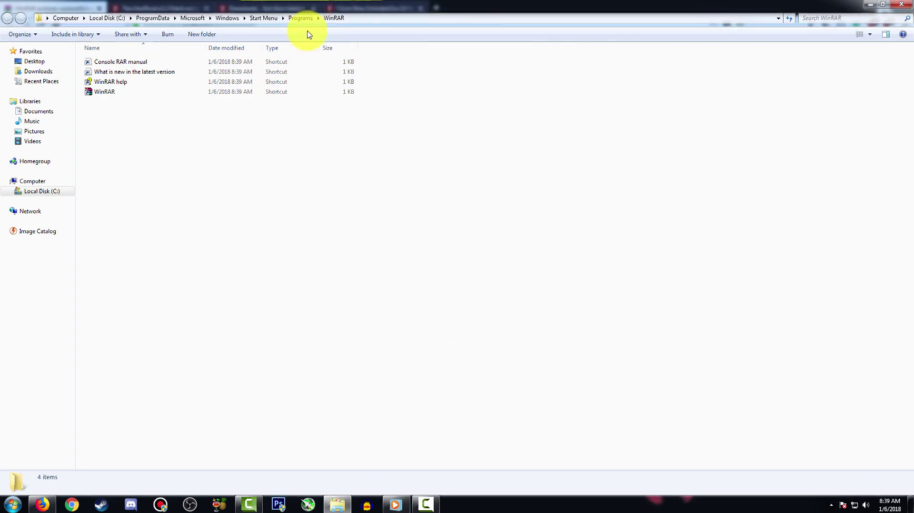
left_click_drag(309, 7, 475, 64)
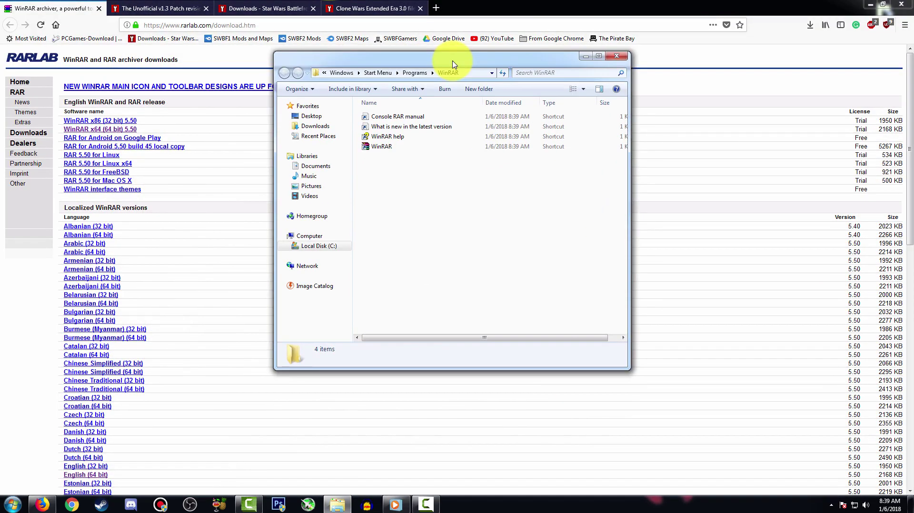
- Close the WinRAR shortcuts folder and look over the ModDB Unofficial v1.3 Patch page
left_click(618, 58)
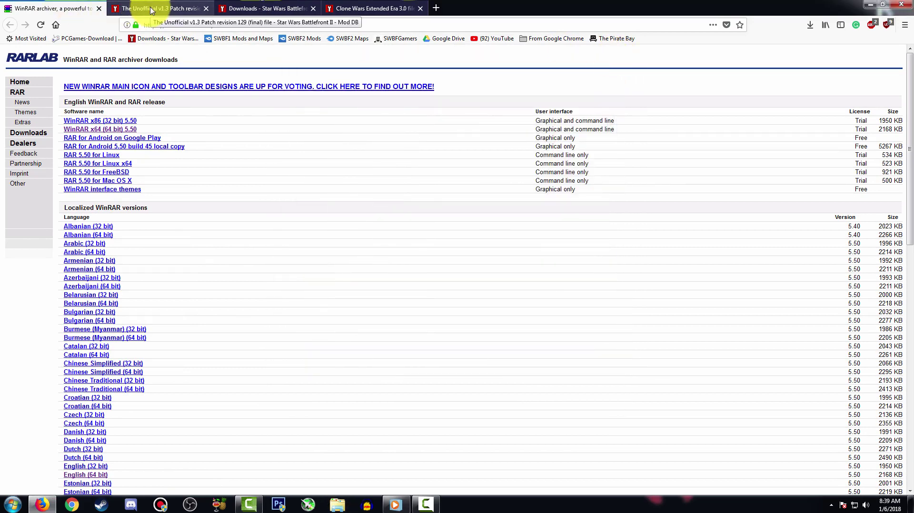
left_click(152, 10)
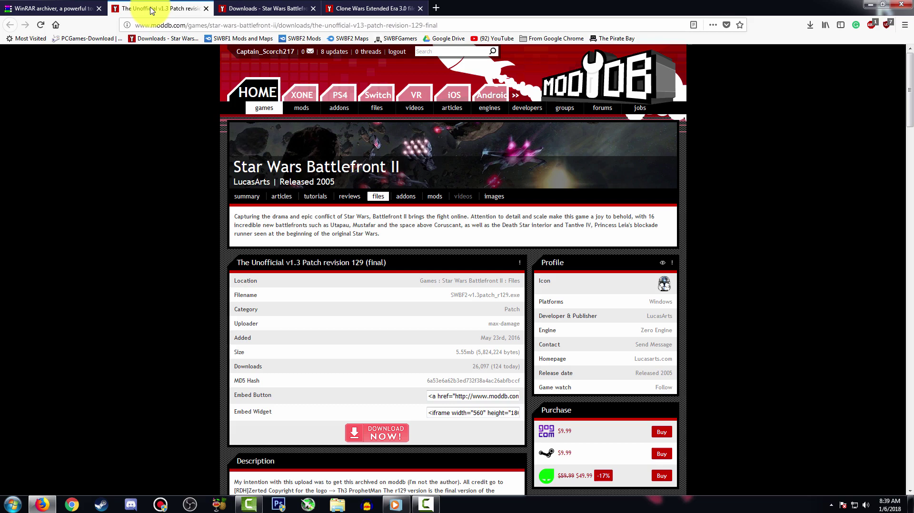
mouse_move(271, 150)
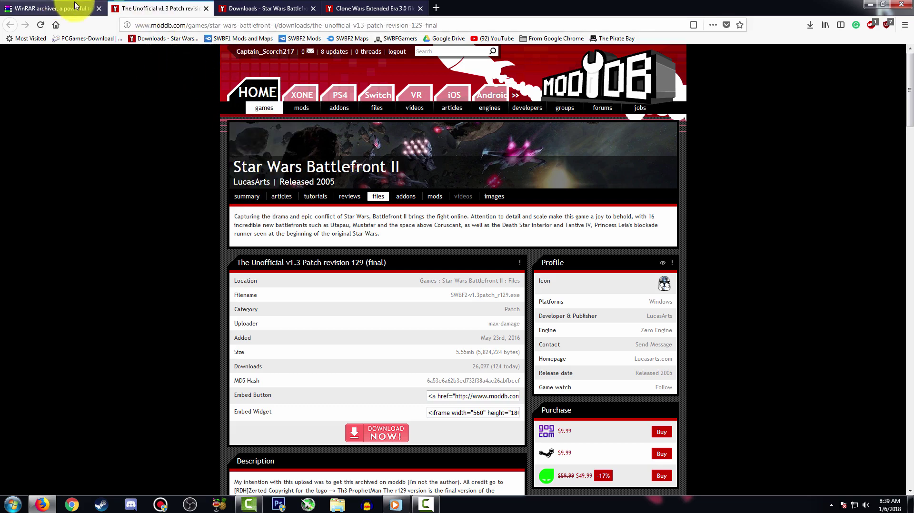
scroll(368, 282, "down", 3)
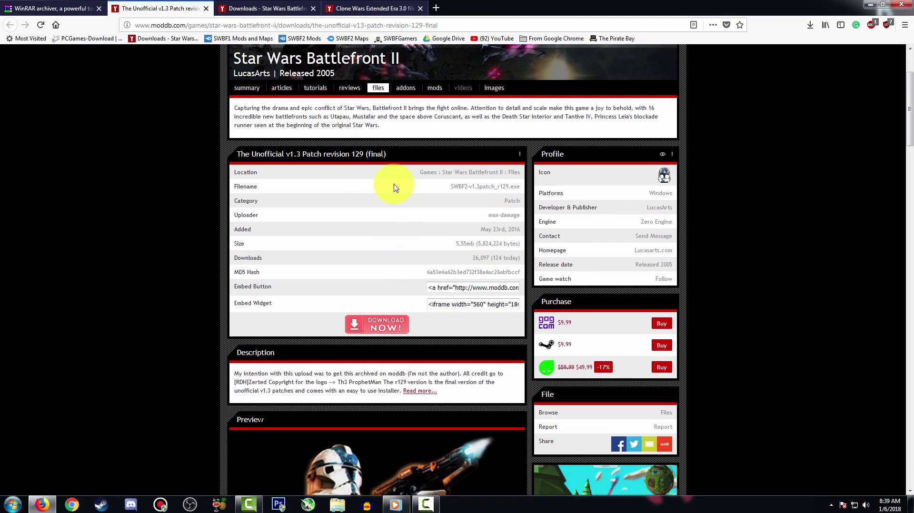
left_click(356, 325)
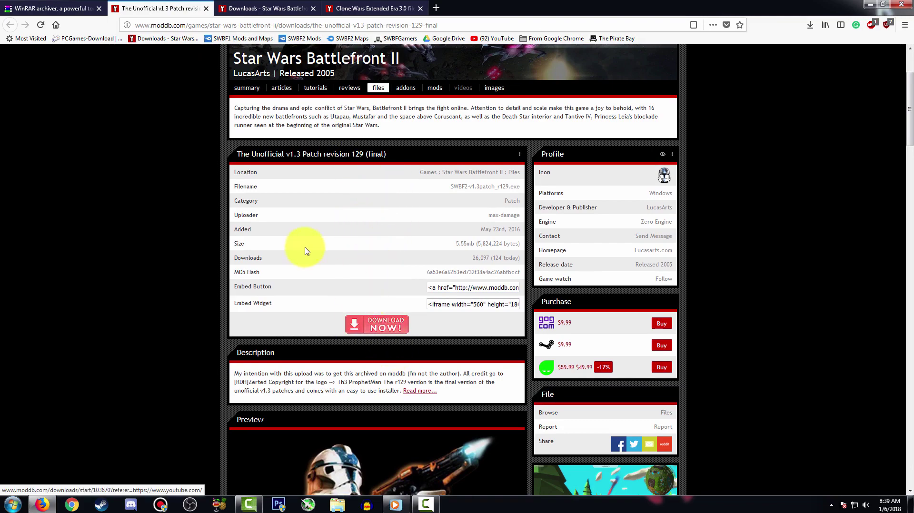
scroll(416, 336, "down", 6)
scroll(399, 272, "down", 9)
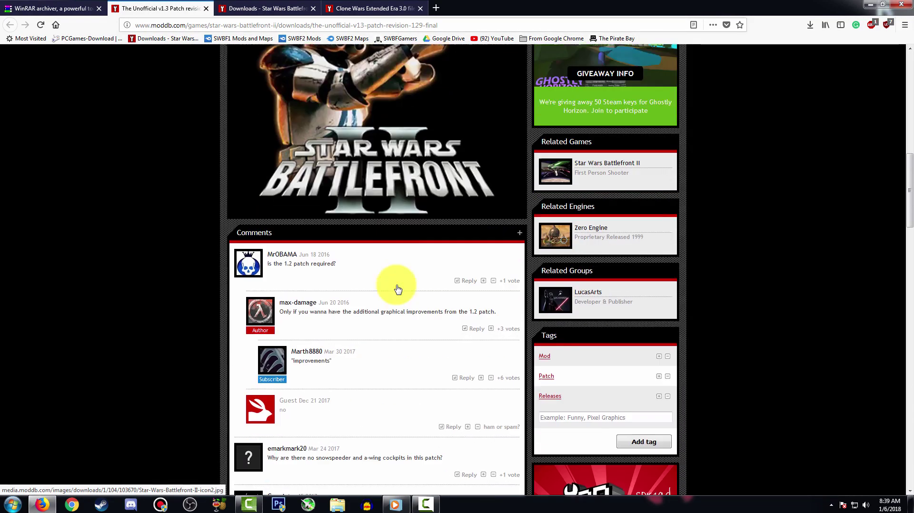
scroll(300, 204, "up", 6)
scroll(317, 153, "up", 2)
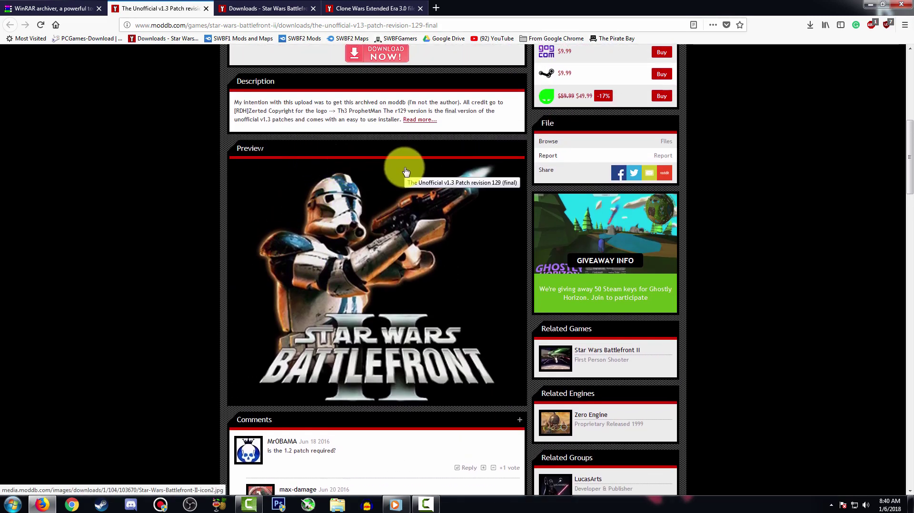
scroll(417, 139, "up", 2)
scroll(415, 143, "up", 8)
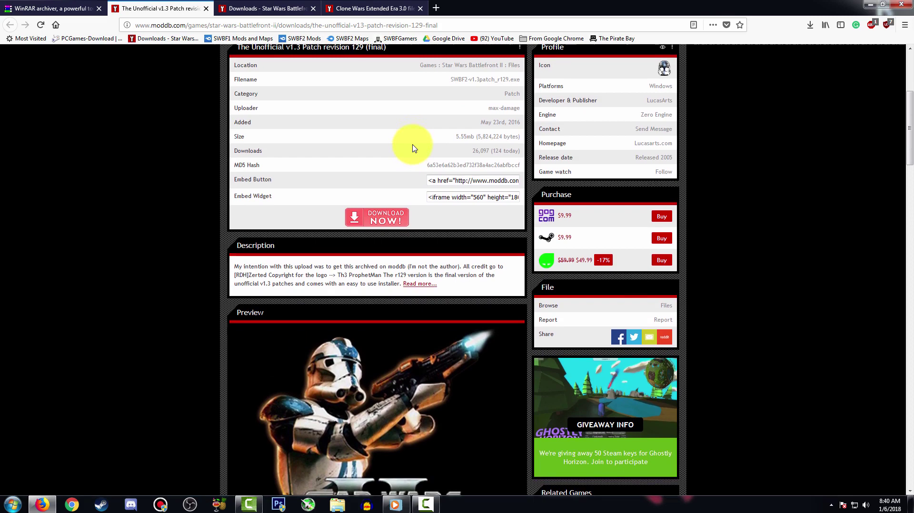
scroll(404, 166, "up", 2)
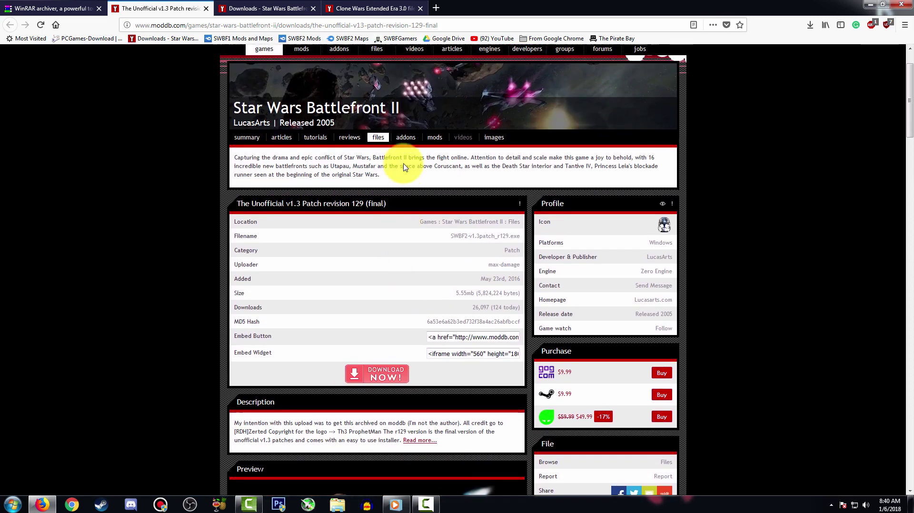
left_click_drag(235, 163, 419, 170)
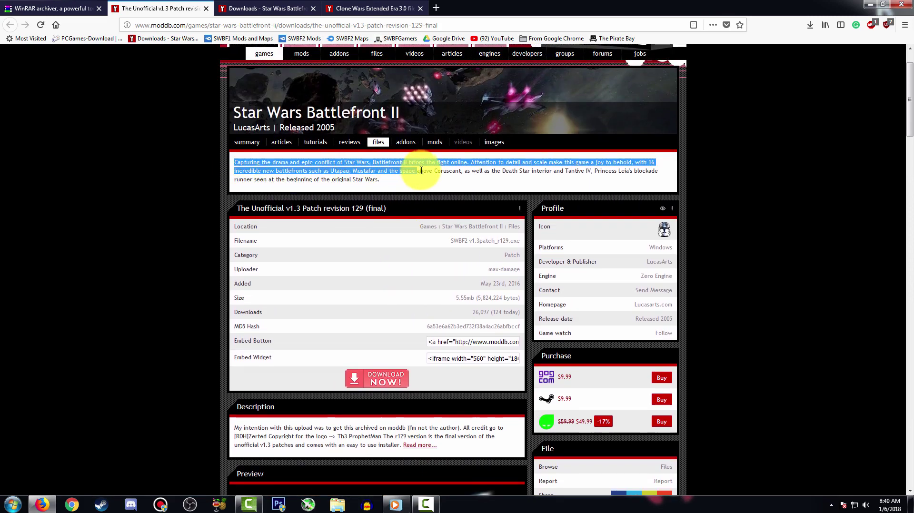
- Save SWBF2-v1.3patch_r129.exe (5.6 MB) and show the recent downloads list
left_click(381, 383)
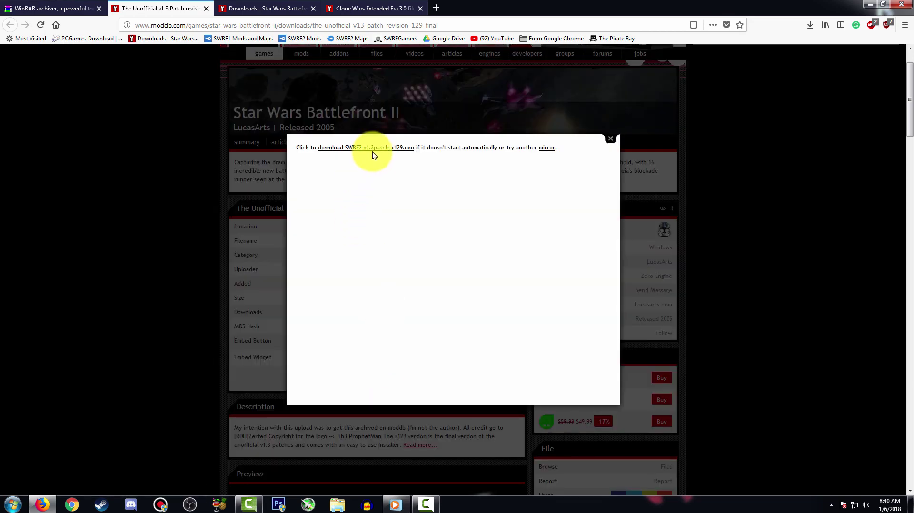
left_click(375, 149)
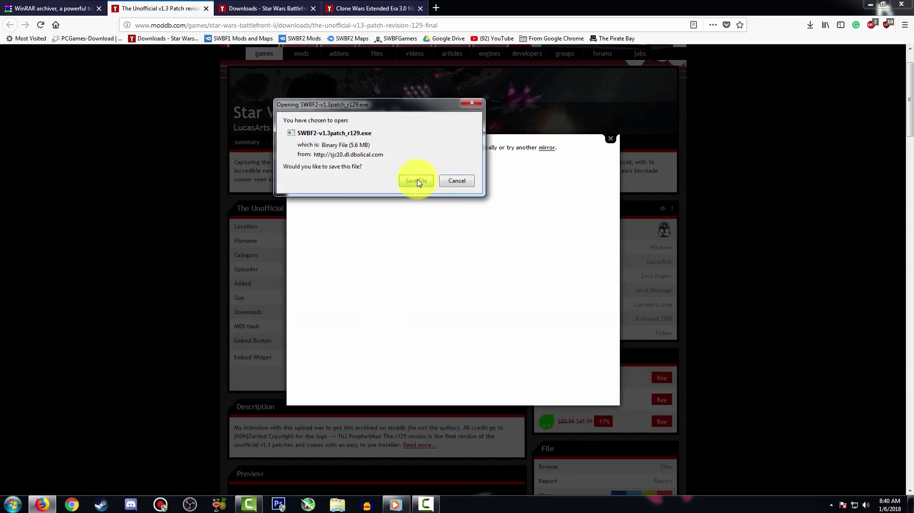
left_click(416, 180)
left_click(611, 139)
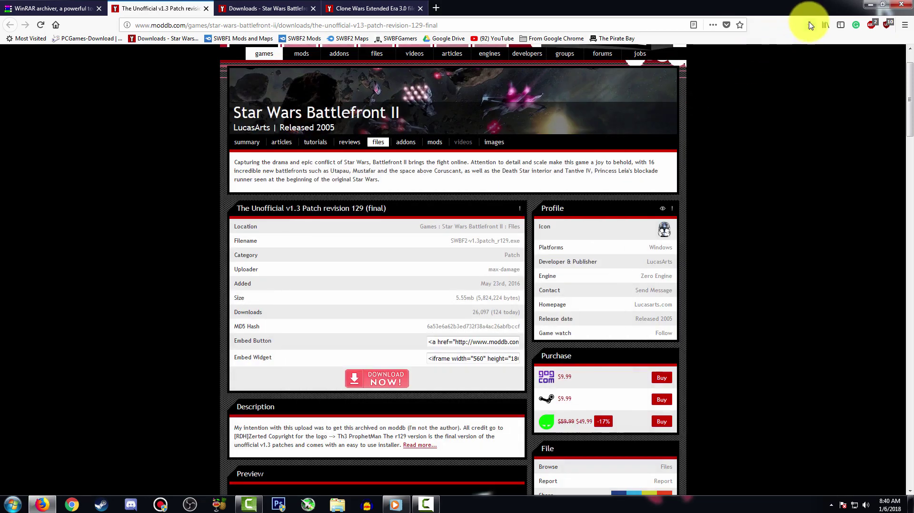
left_click(810, 25)
- Run the v1.3 patch installer and advance to its Steam Star Wars Battlefront II destination page
left_click(678, 54)
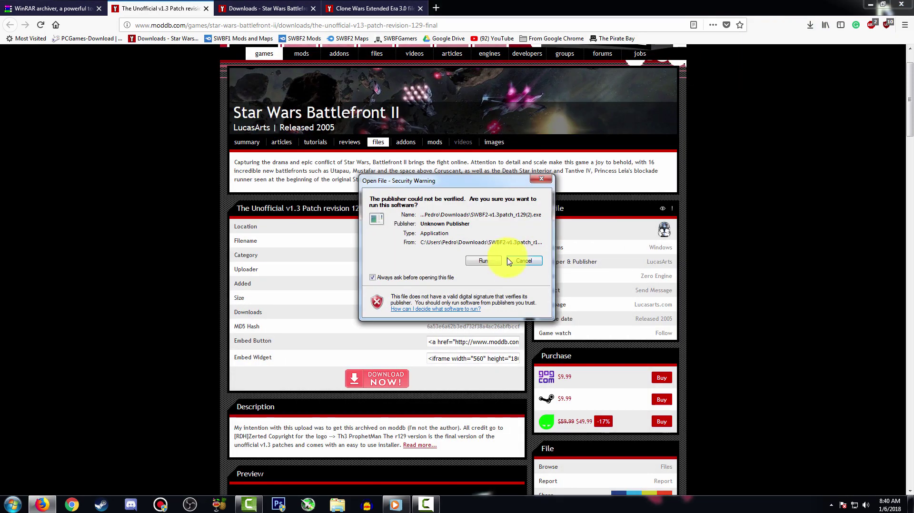
left_click(484, 261)
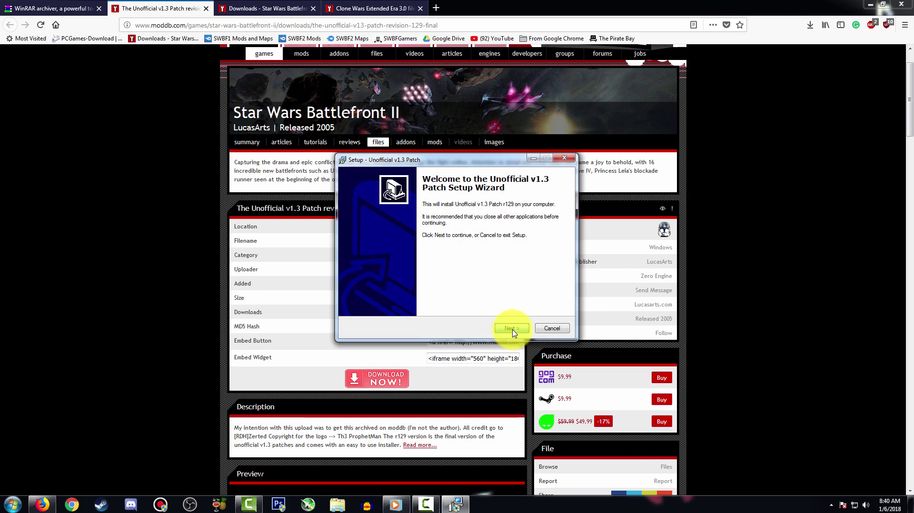
left_click(511, 329)
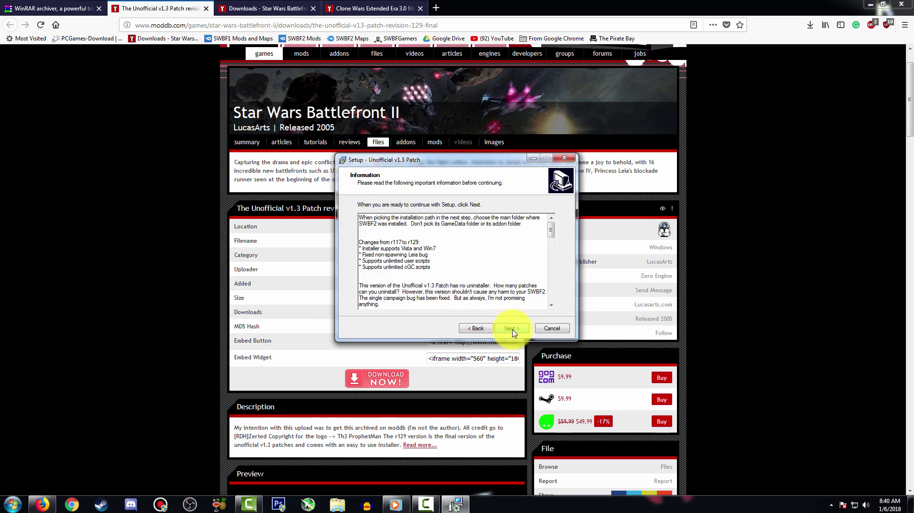
left_click(511, 329)
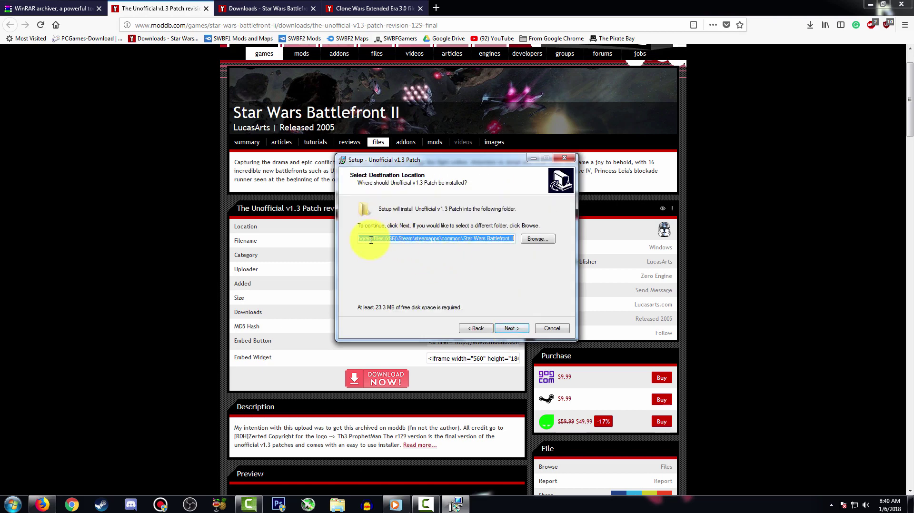
left_click_drag(371, 240, 347, 242)
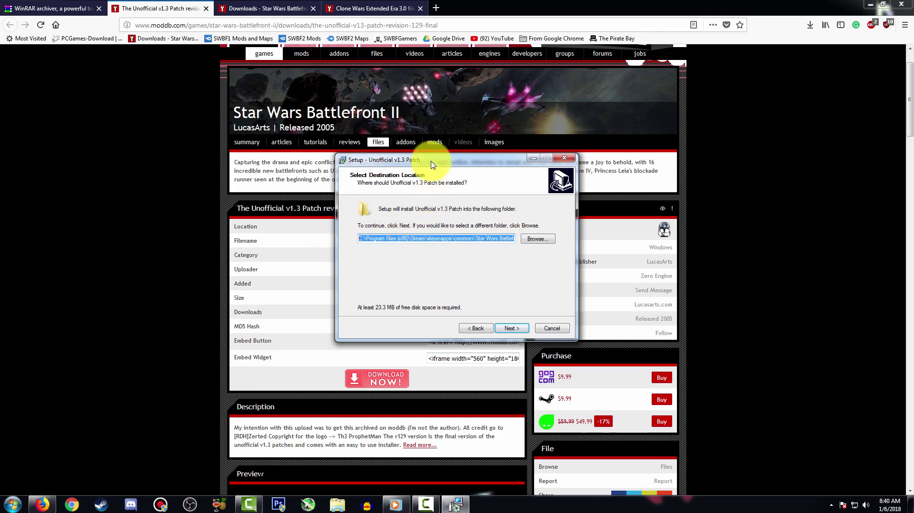
left_click_drag(431, 159, 284, 71)
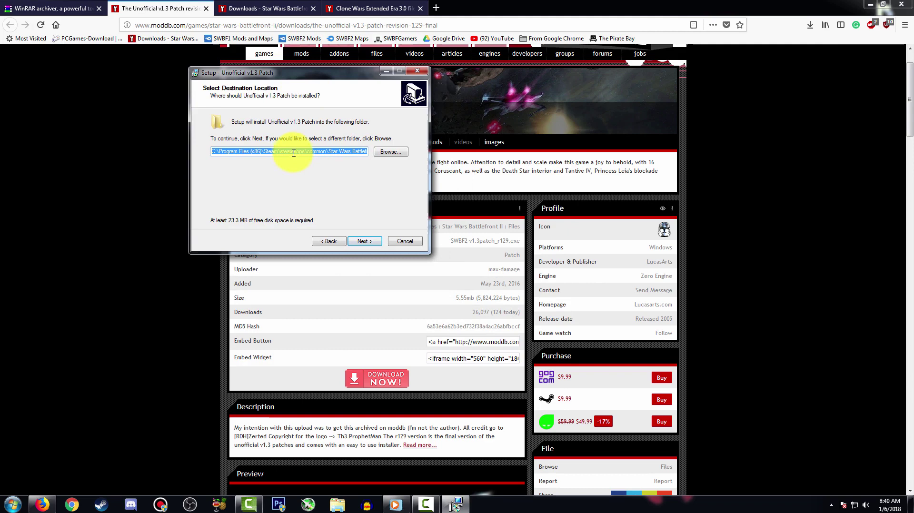
left_click_drag(282, 152, 375, 155)
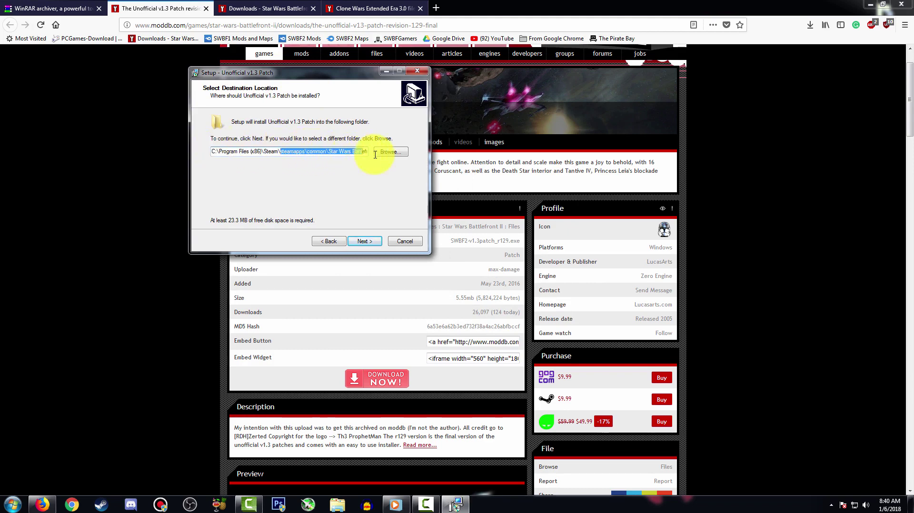
- Keep the Steam destination, exclude the v1.2 HUD component, install the patch and finish
left_click(365, 242)
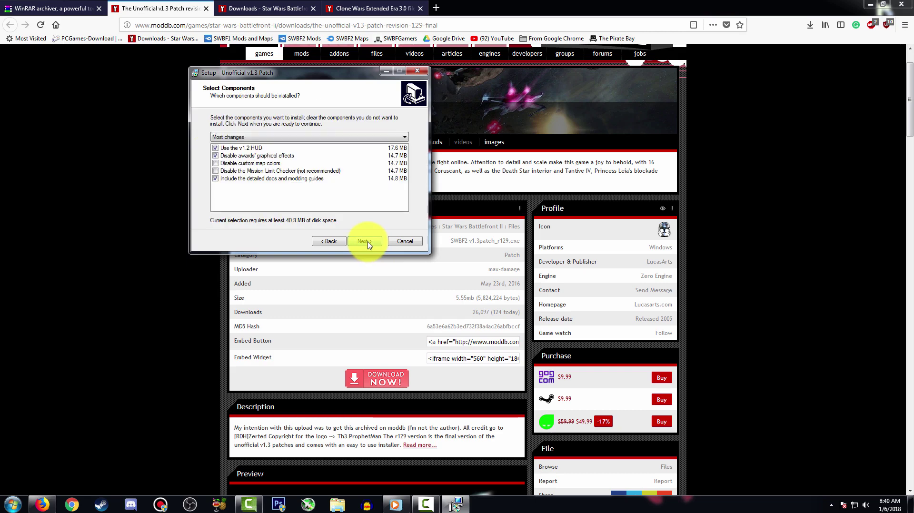
left_click(216, 148)
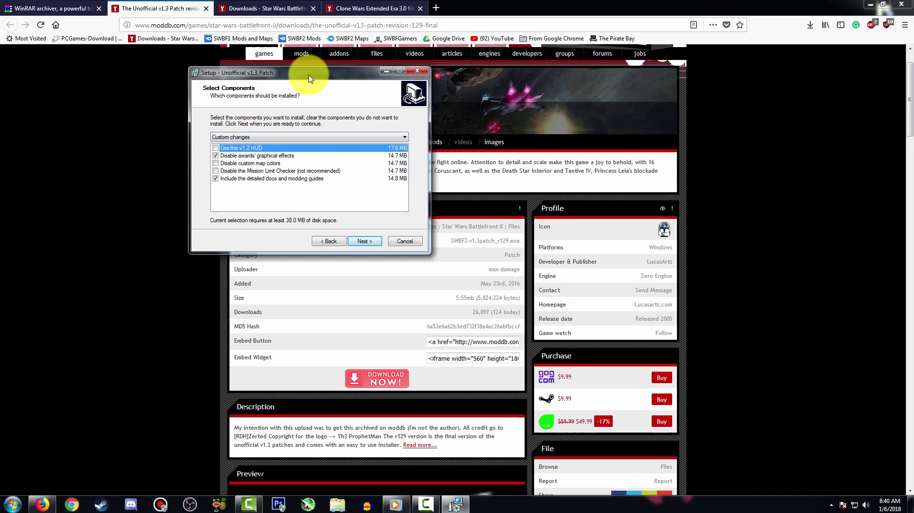
left_click_drag(309, 75, 396, 19)
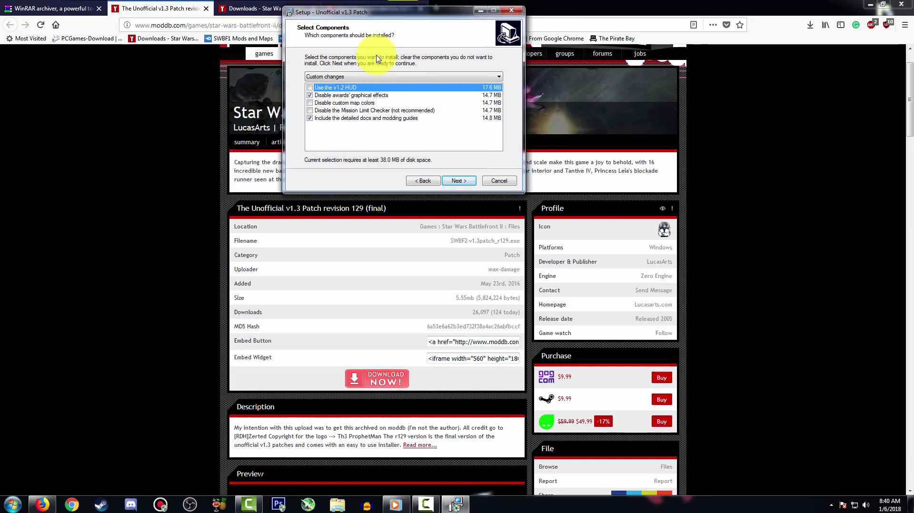
left_click(456, 182)
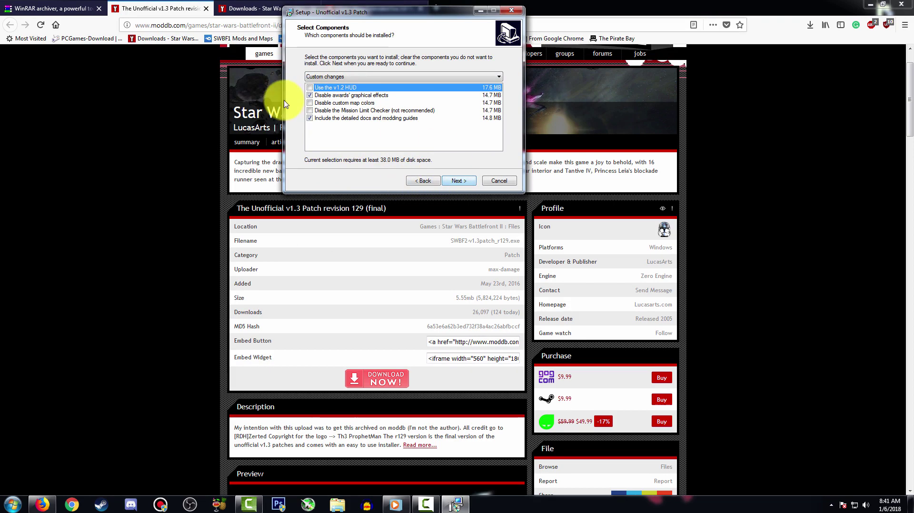
left_click(456, 182)
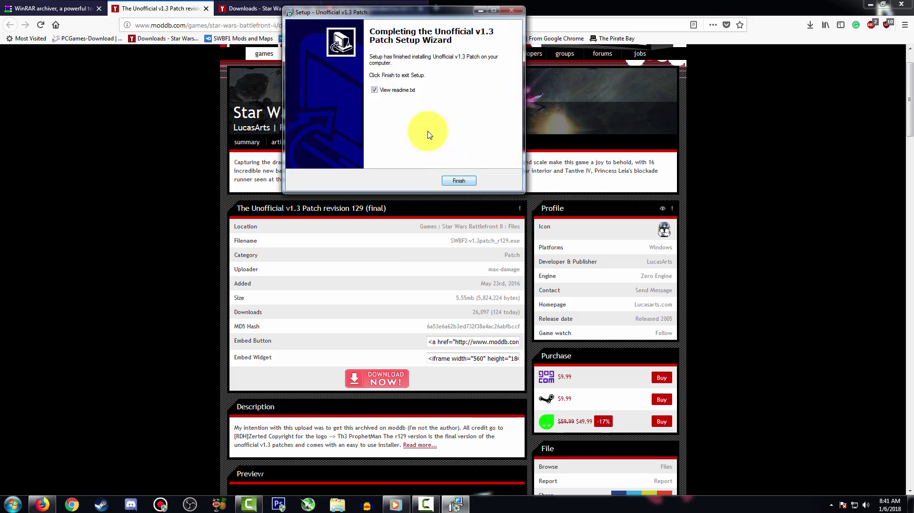
left_click(469, 183)
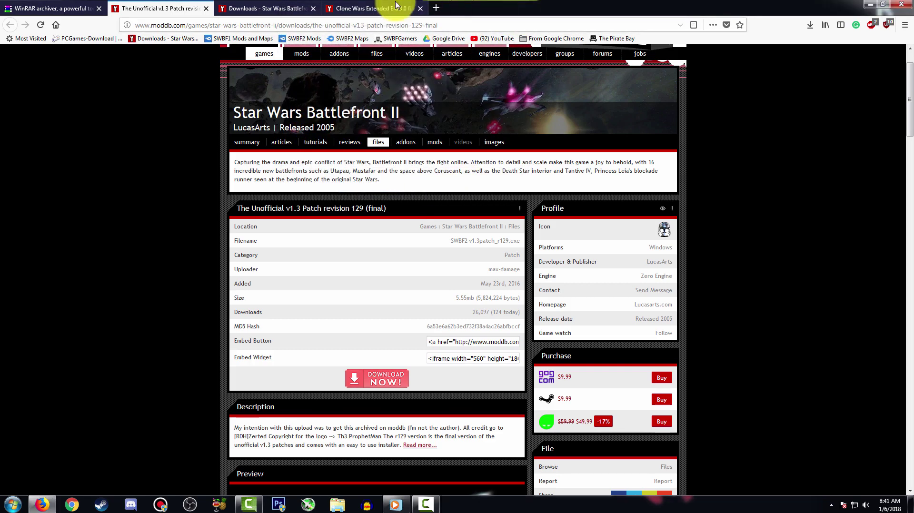
- Browse the Battlefront II downloads list onto page 2 to find Clone Wars Extended Era 3.0
left_click(289, 9)
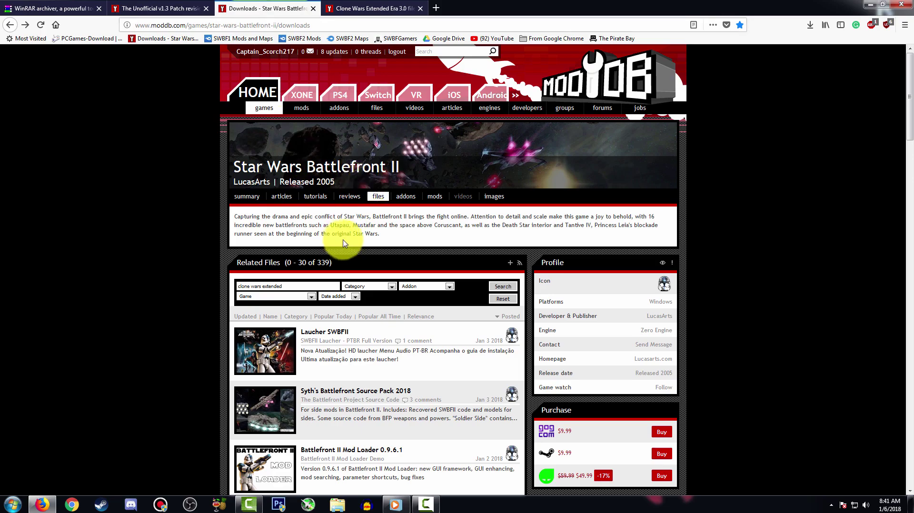
scroll(352, 161, "down", 4)
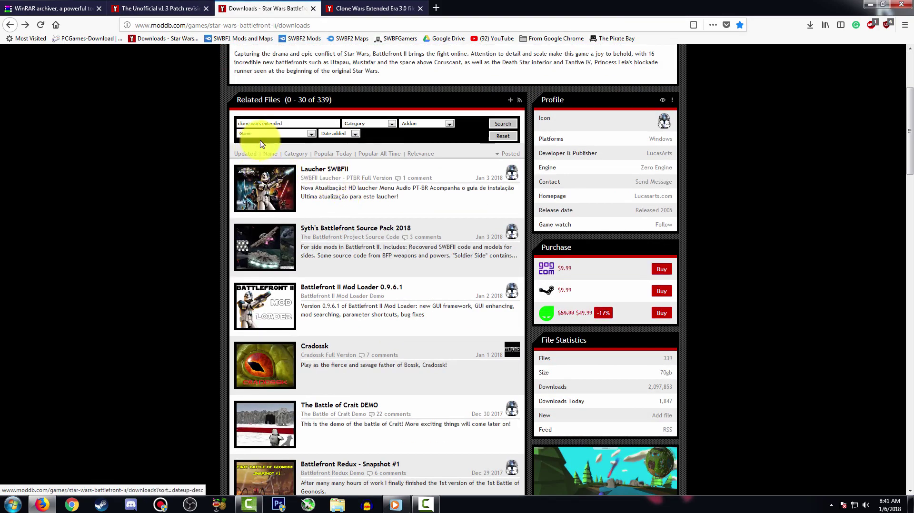
scroll(318, 204, "down", 15)
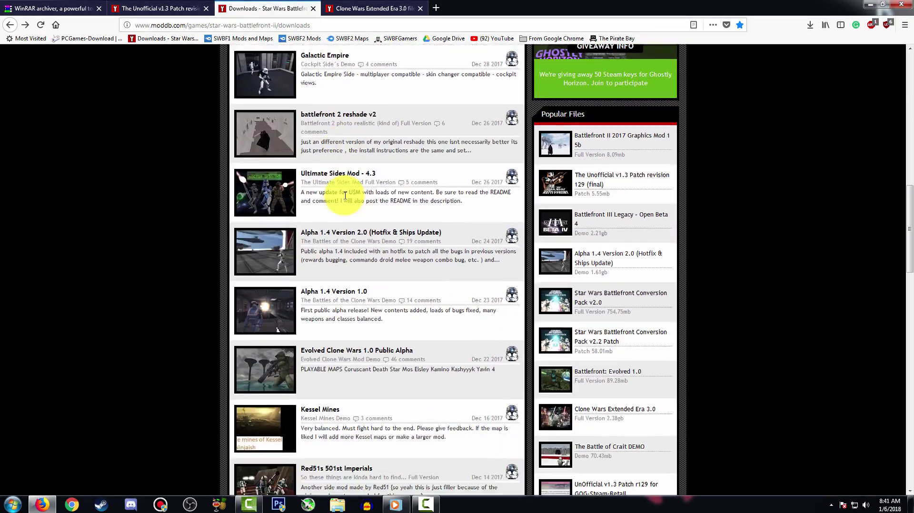
scroll(346, 199, "down", 12)
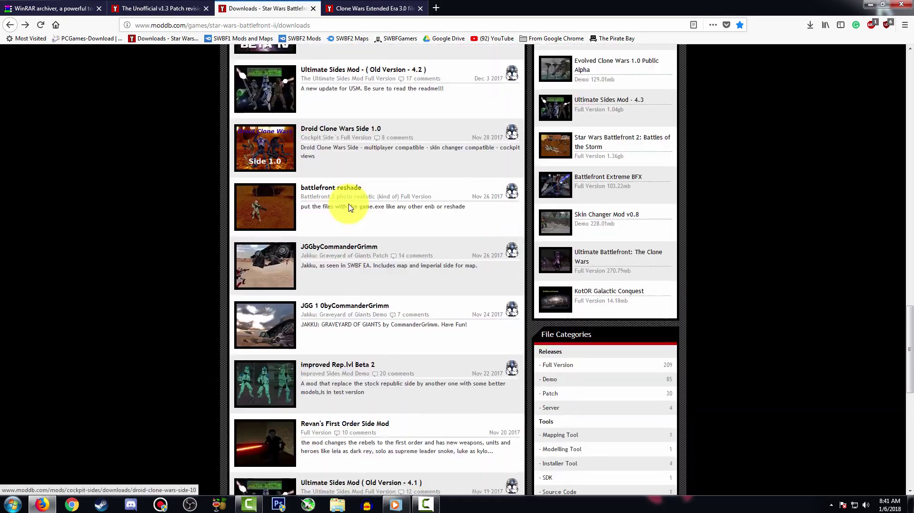
scroll(350, 206, "down", 7)
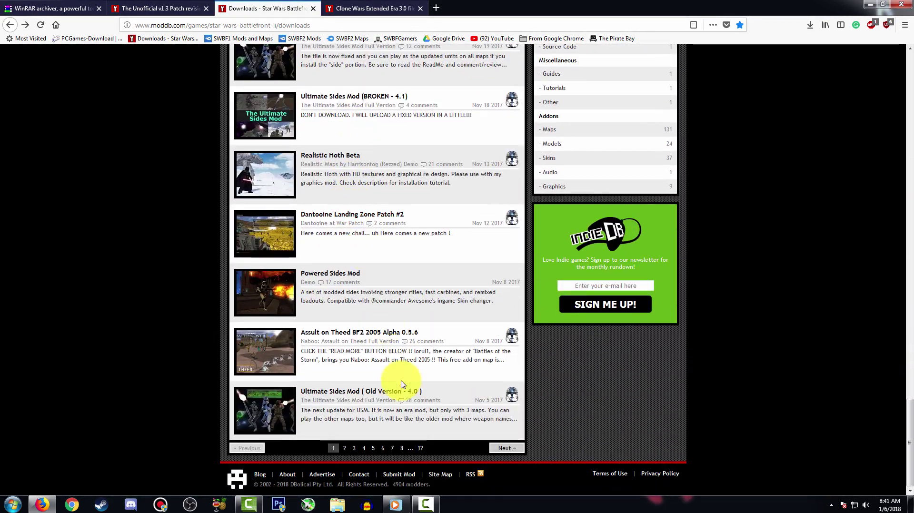
left_click(345, 448)
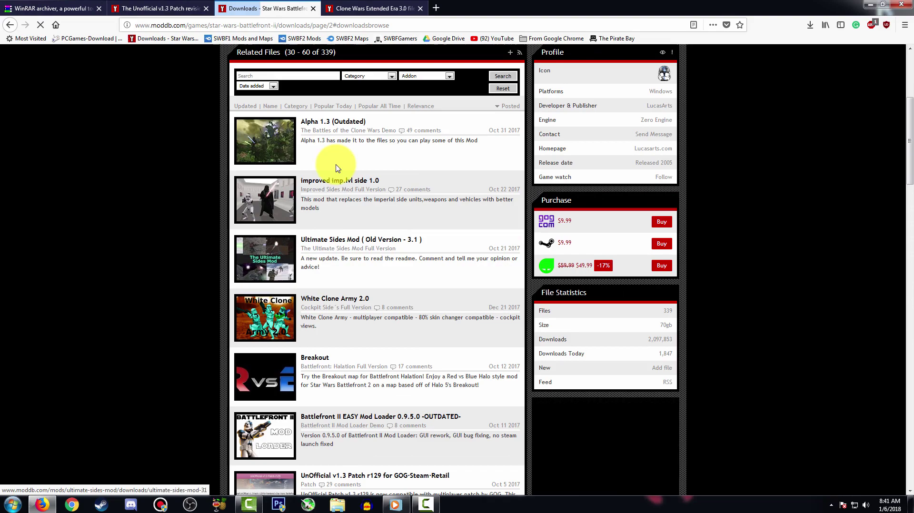
scroll(310, 115, "down", 12)
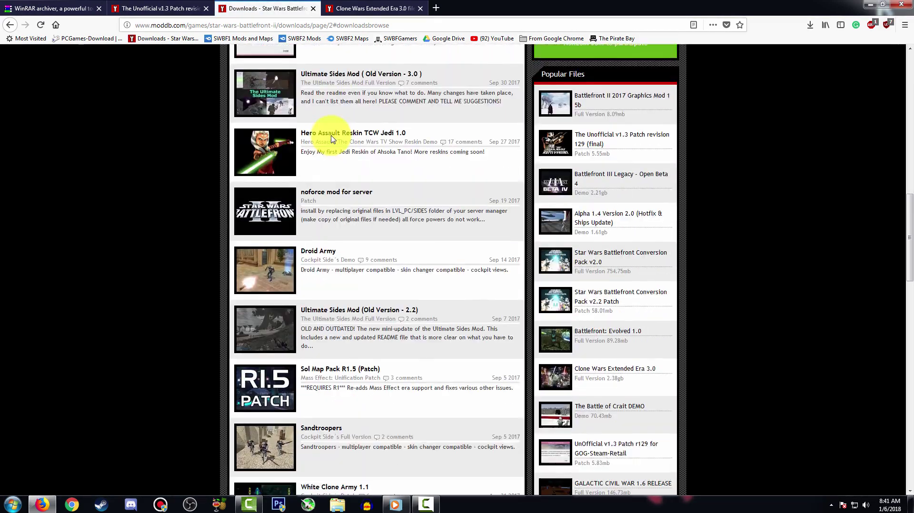
scroll(332, 135, "down", 11)
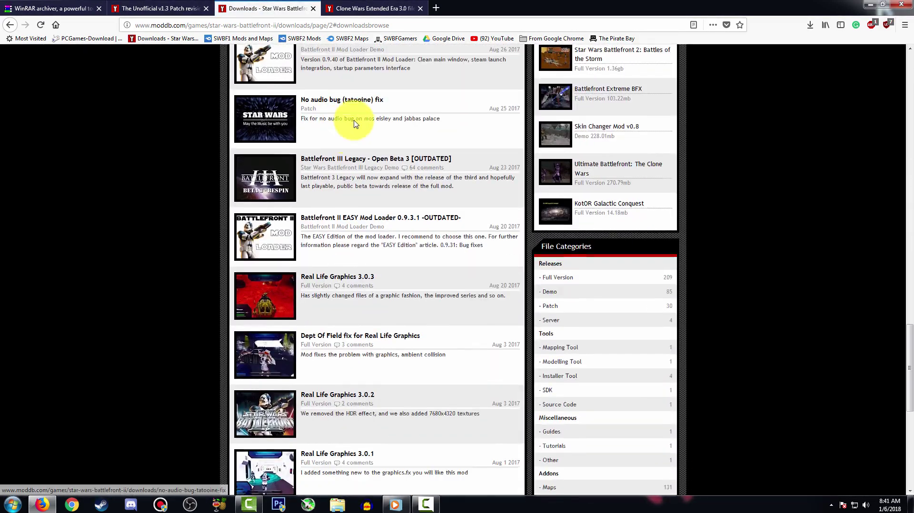
scroll(355, 124, "up", 7)
- Save the 2.4 GB CloneWarsExtendedEra30.rar from the Clone Wars Extended Era 3.0 page
left_click(379, 9)
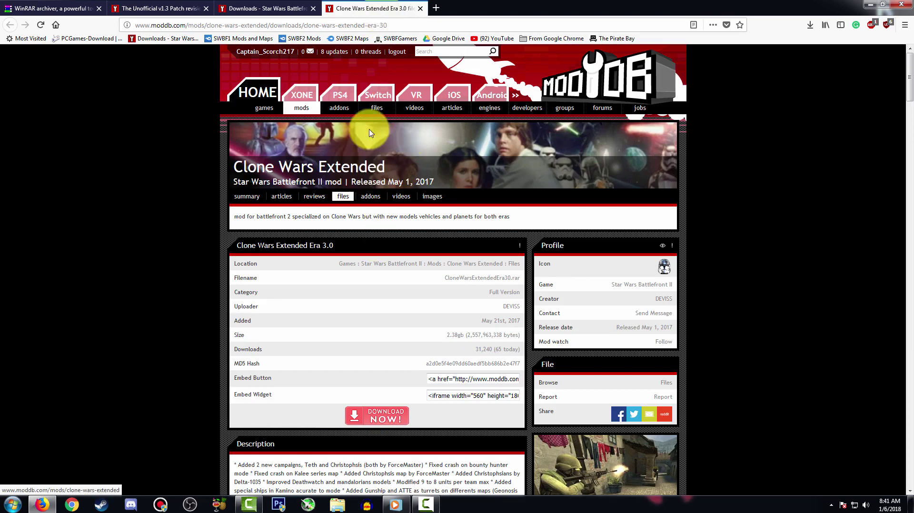
scroll(220, 169, "down", 2)
scroll(473, 106, "up", 2)
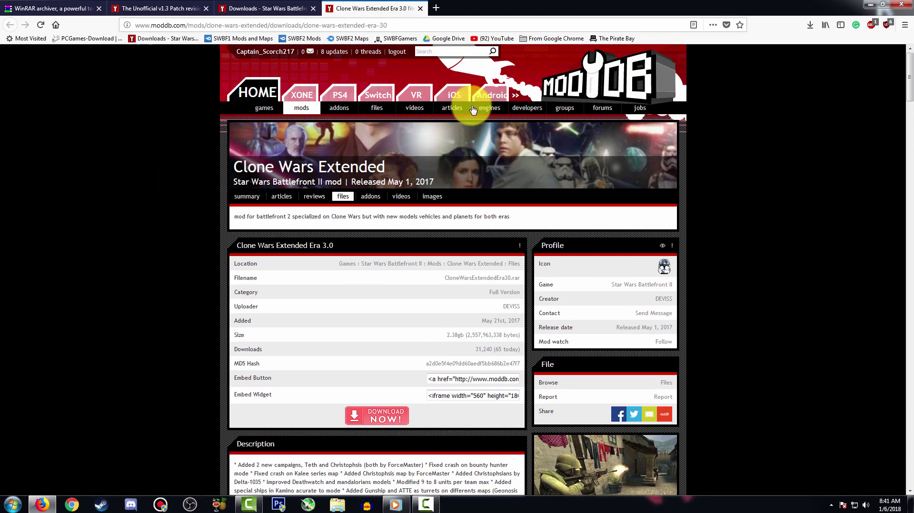
scroll(428, 166, "down", 2)
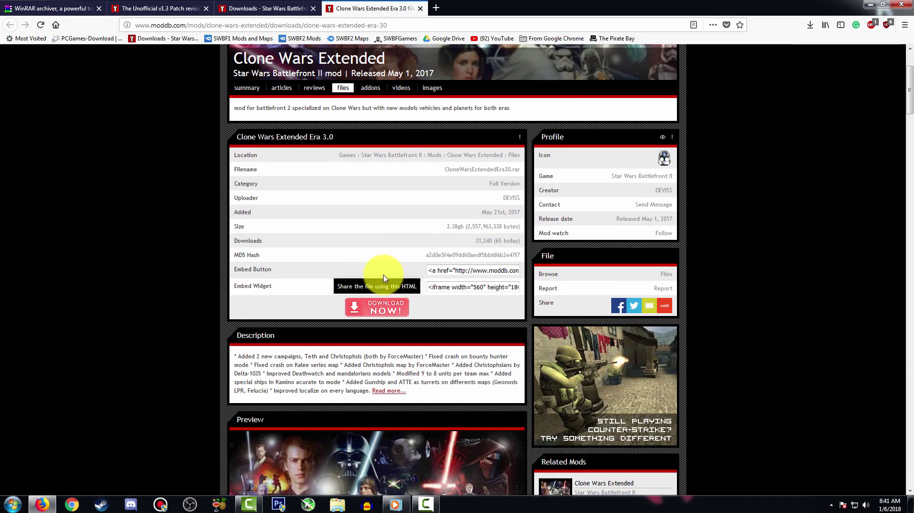
left_click(386, 316)
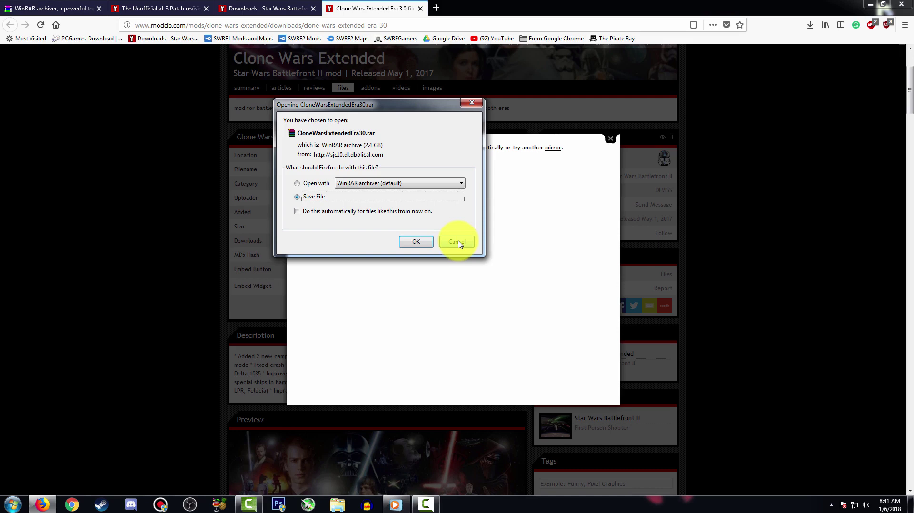
left_click(457, 242)
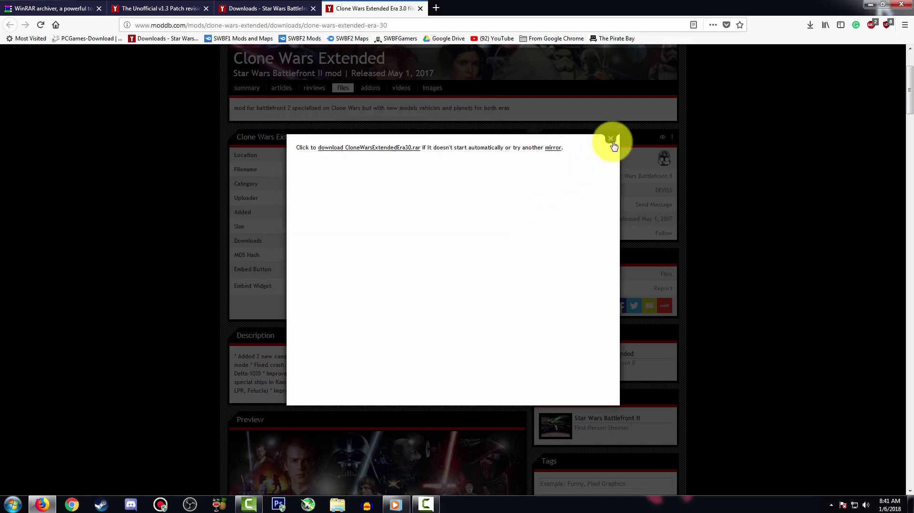
left_click(611, 139)
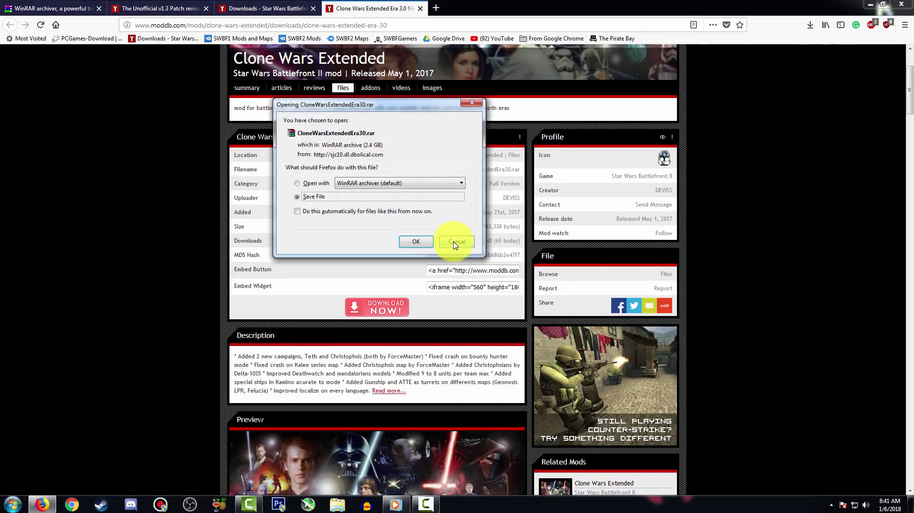
left_click(416, 242)
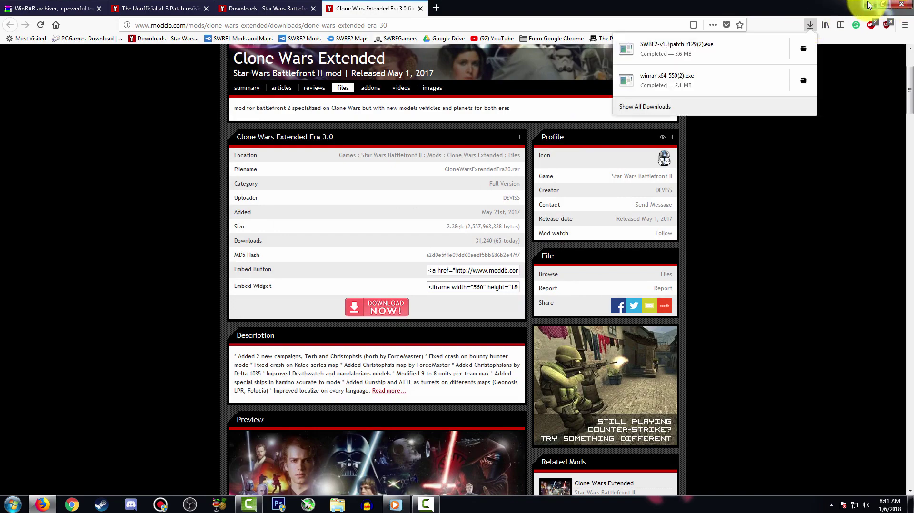
- Copy the CloneWarsExtendedEra30 archive from Downloads onto the desktop
left_click(869, 4)
left_click(337, 508)
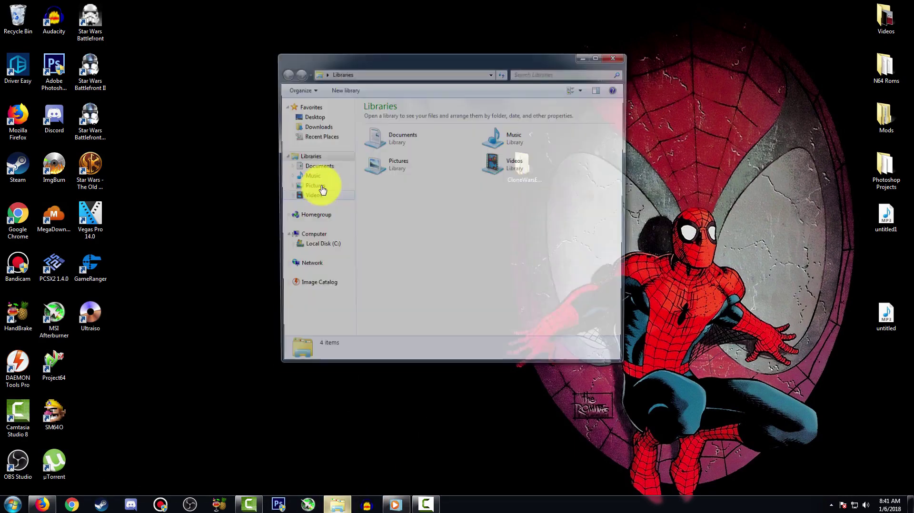
left_click(315, 126)
left_click_drag(391, 138, 476, 180)
left_click(586, 56)
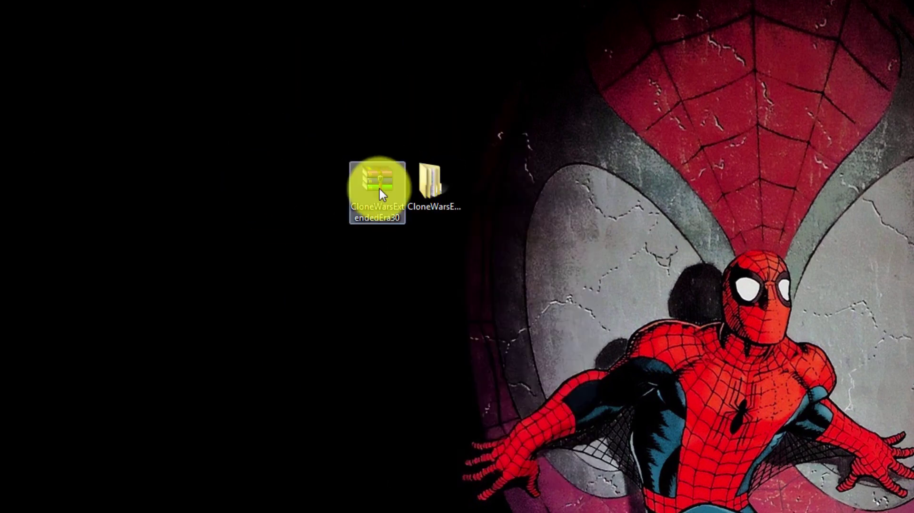
- Extract the archive to CloneWarsExtendedEra30\, answer the replace prompt, and arrange the desktop icons
right_click(379, 189)
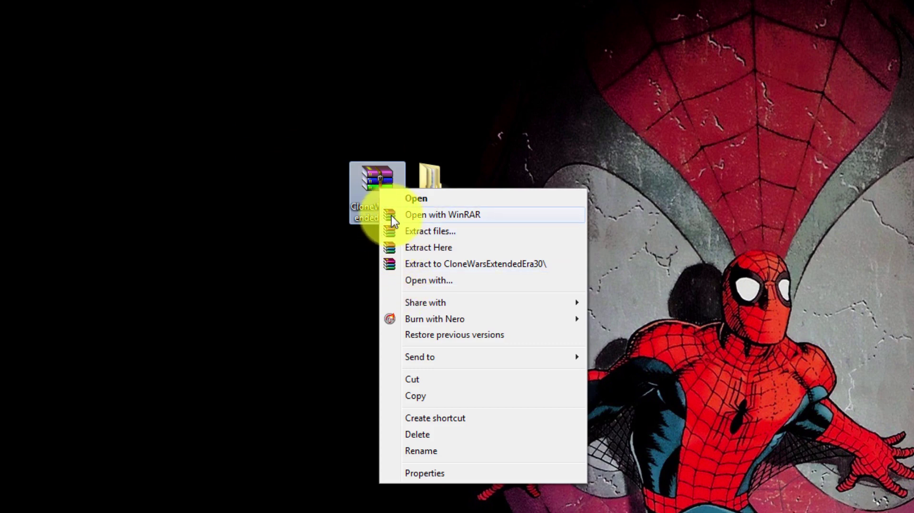
left_click(451, 264)
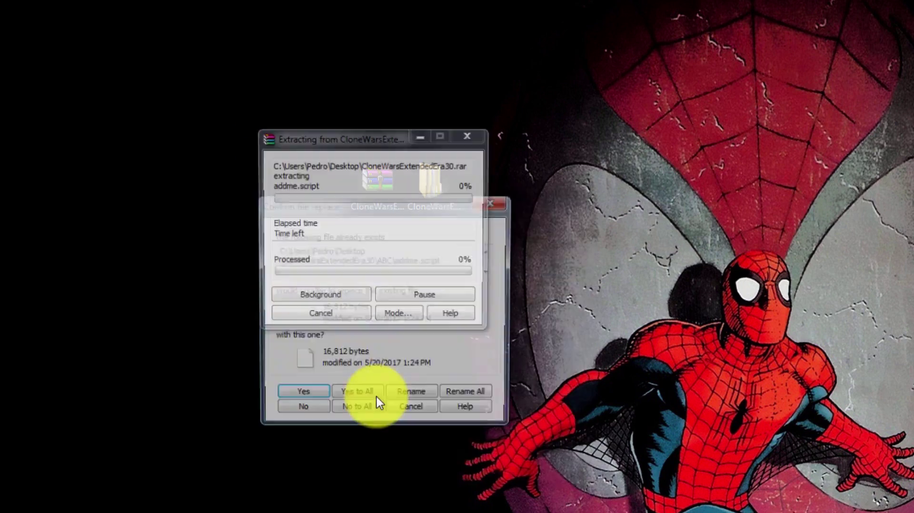
mouse_move(369, 204)
left_mouse_down()
mouse_move(327, 127)
mouse_move(229, 32)
mouse_move(160, 4)
mouse_move(393, 67)
mouse_move(460, 179)
mouse_move(364, 204)
left_mouse_up()
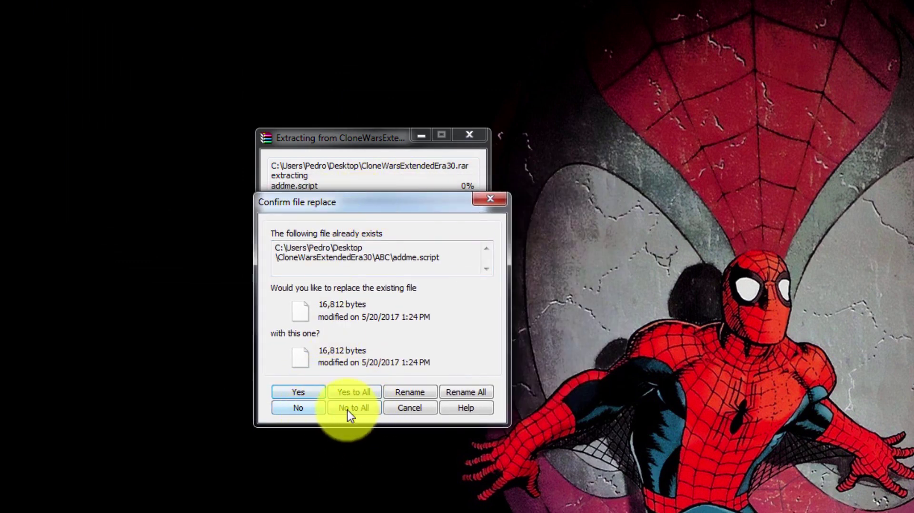
left_click(490, 197)
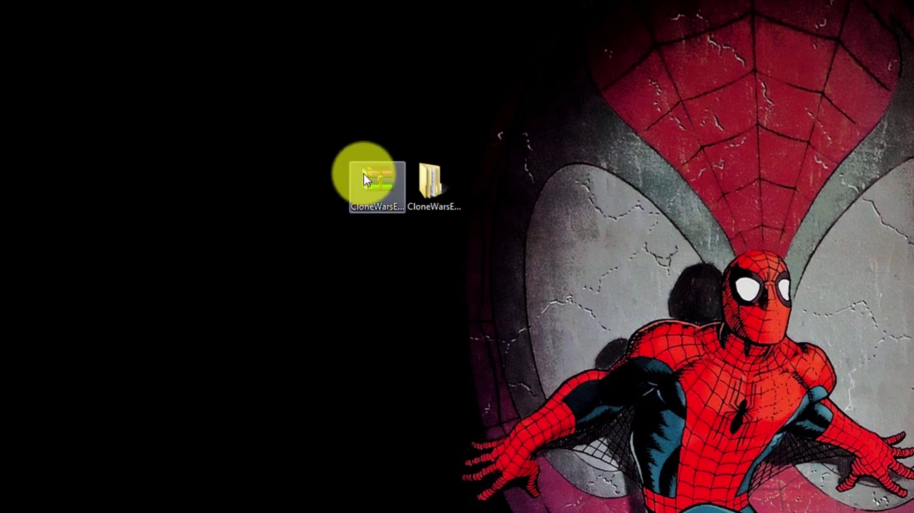
left_click_drag(364, 174, 305, 76)
left_click_drag(342, 150, 613, 68)
left_click(441, 194)
left_click_drag(605, 33, 482, 131)
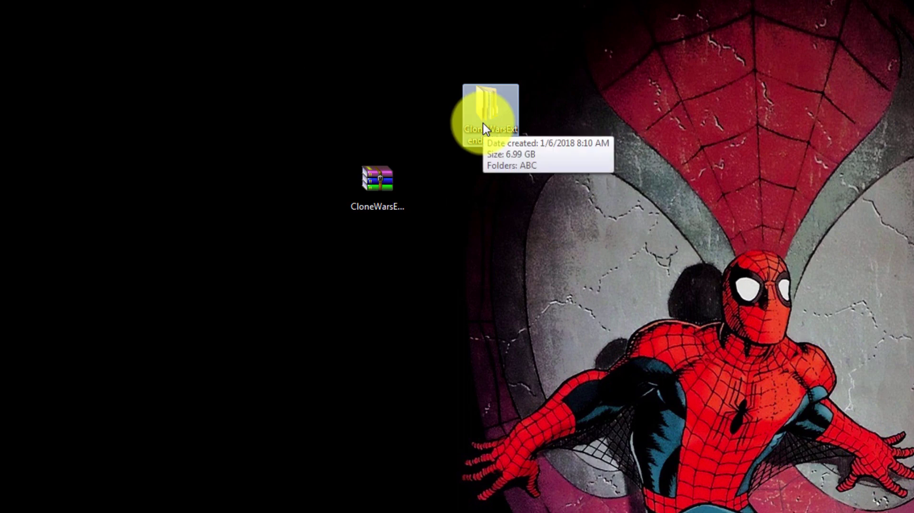
- Open the CloneWarsExtendedEra30 folder and cut its ABC mod folder
double_click(483, 123)
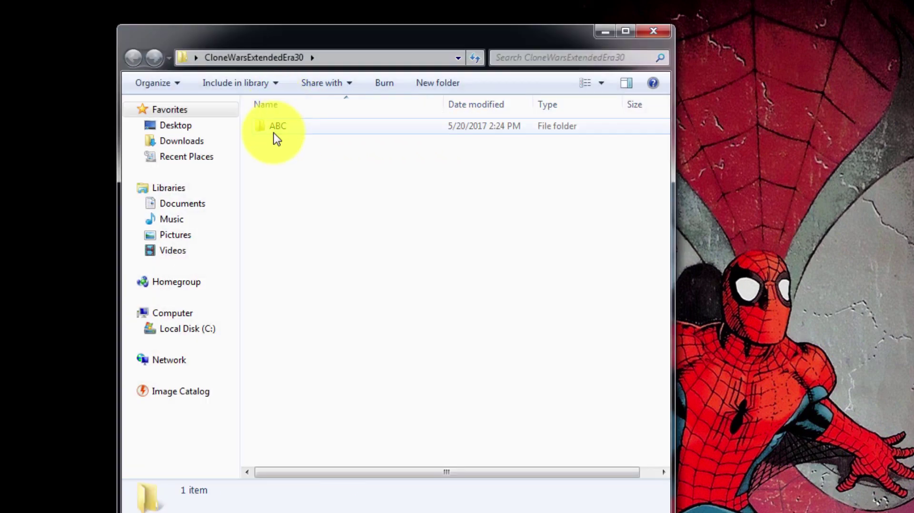
left_click(274, 133)
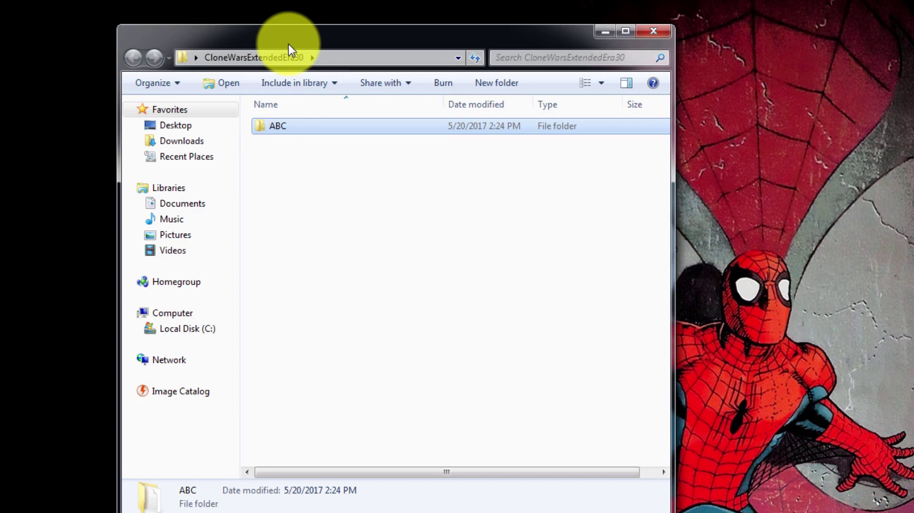
right_click(266, 134)
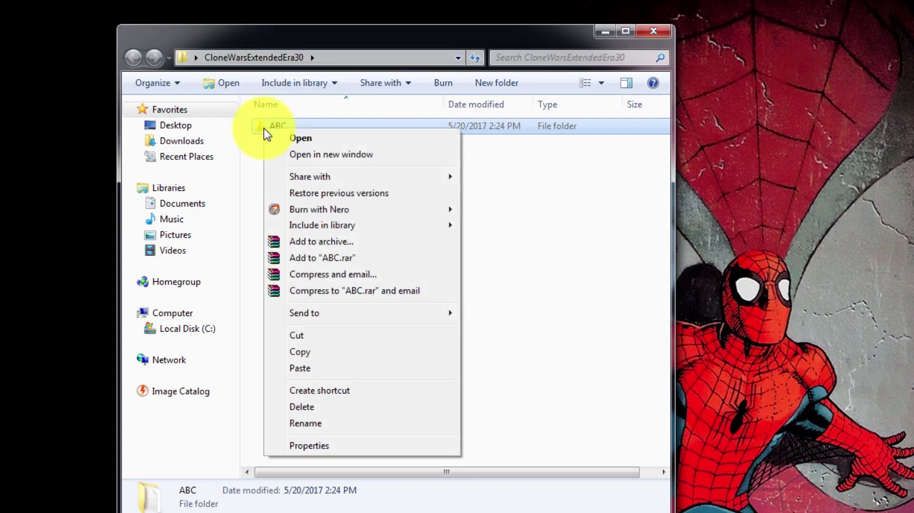
left_click(296, 336)
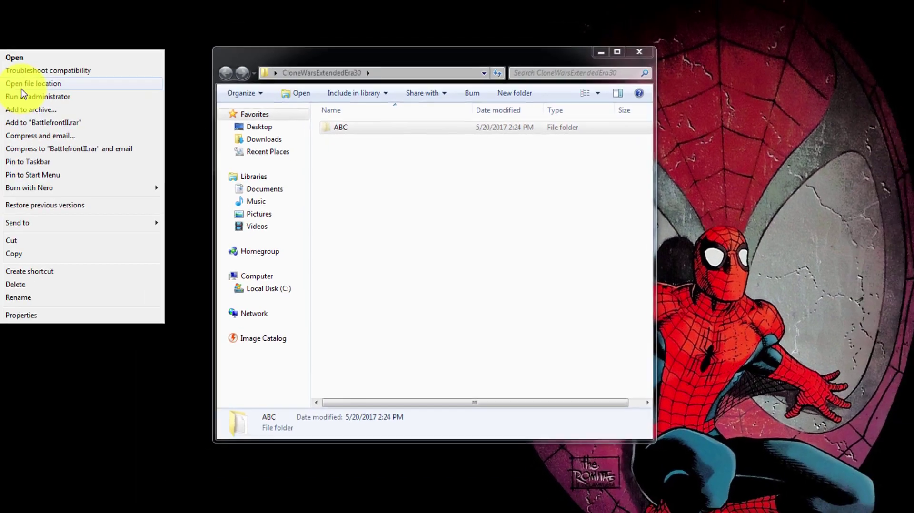
- Check the Battlefront II game's GameData location, then close that window
left_click(22, 88)
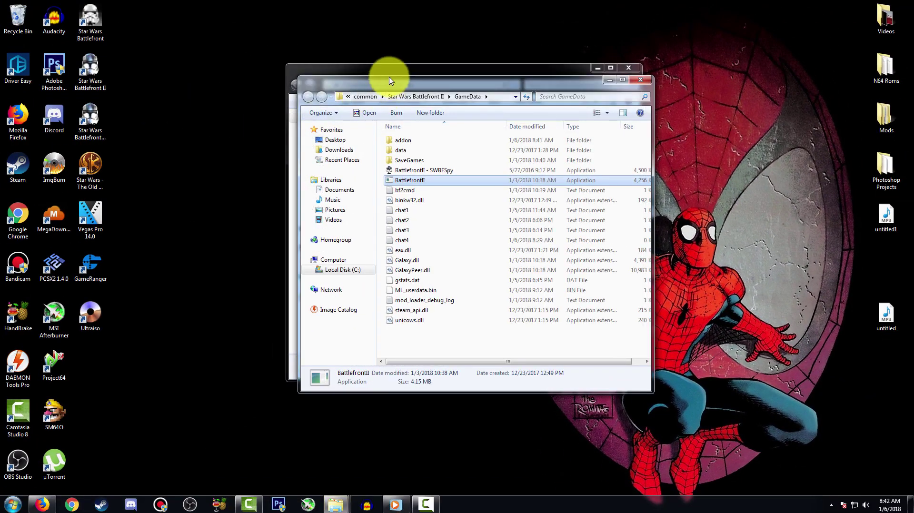
left_click_drag(390, 80, 240, 29)
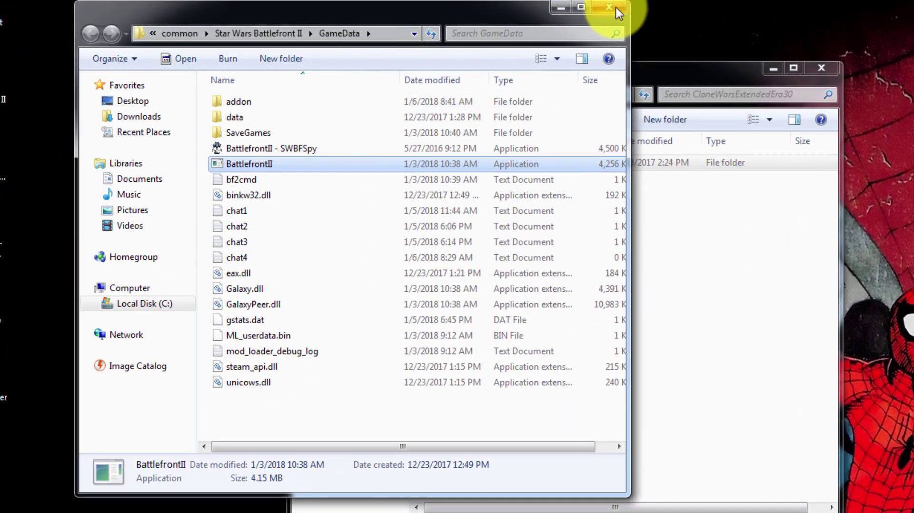
left_click(615, 7)
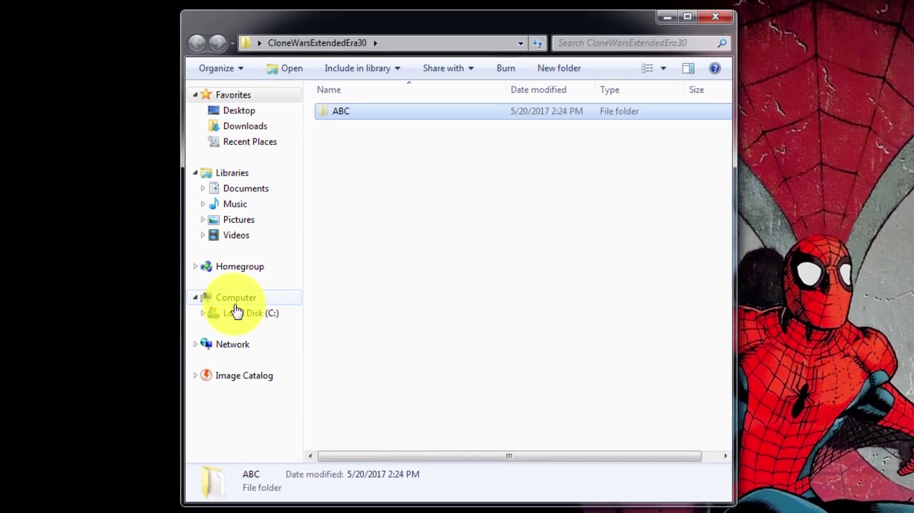
- Go through Computer and Local Disk (C:) into Program Files (x86)
left_click(342, 350)
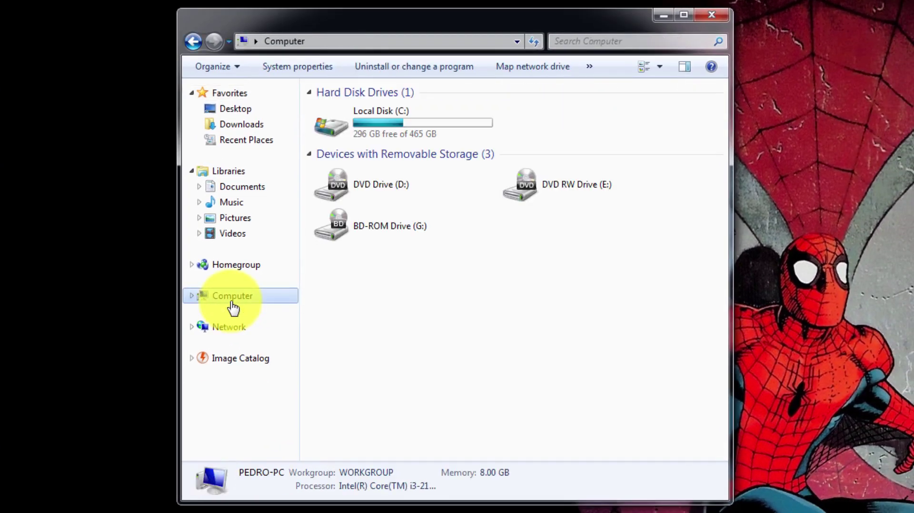
double_click(388, 129)
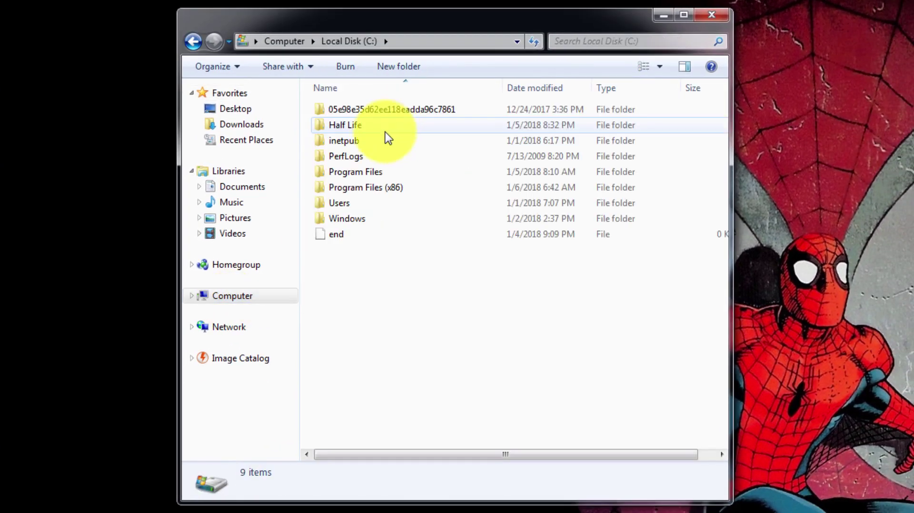
double_click(358, 178)
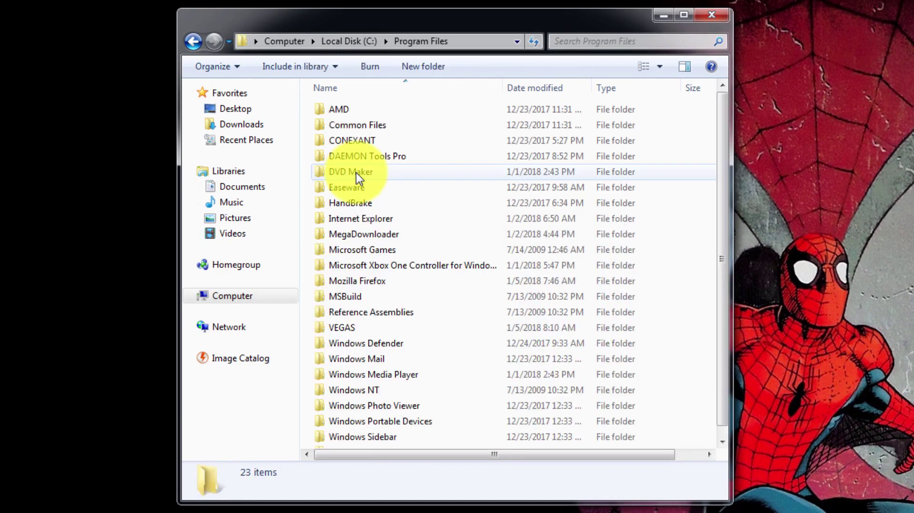
scroll(361, 276, "down", 1)
scroll(360, 276, "up", 1)
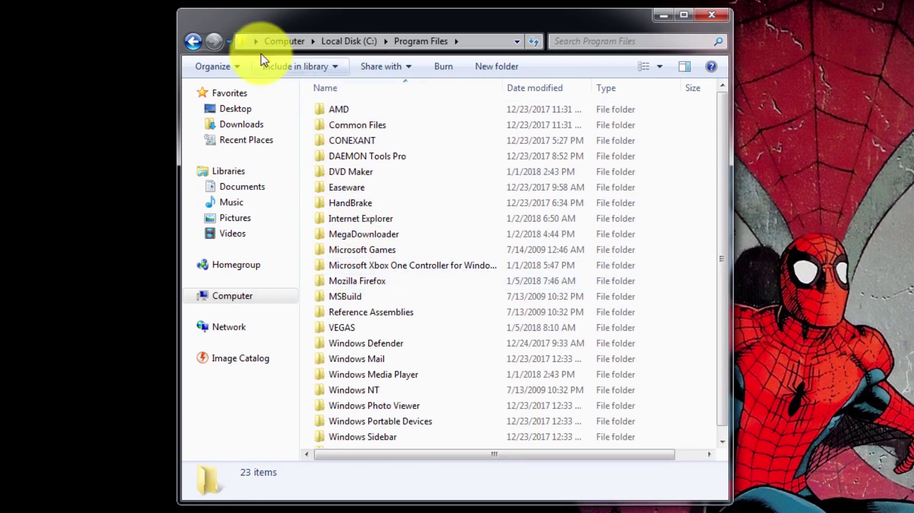
left_click(193, 42)
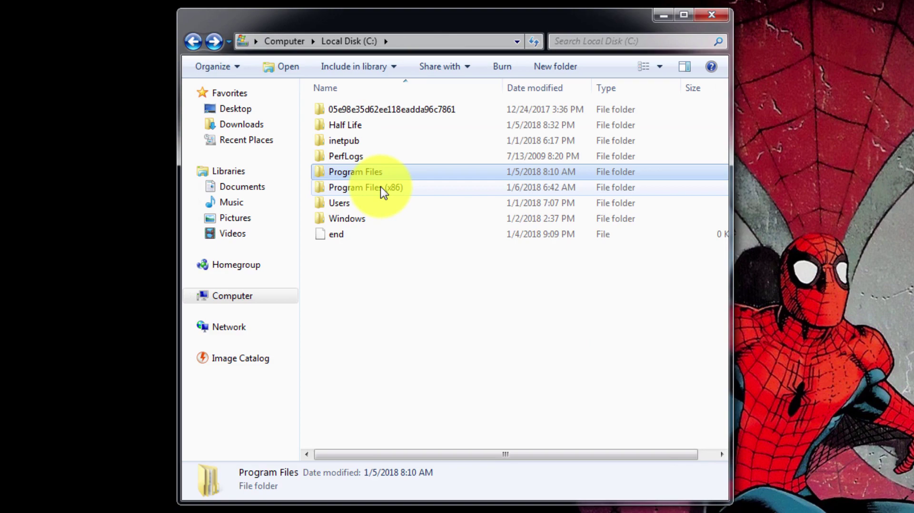
mouse_move(381, 187)
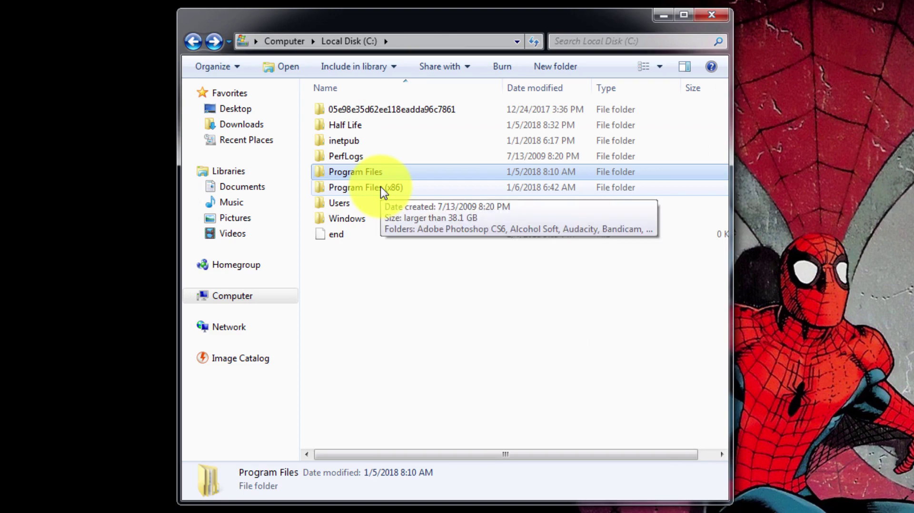
double_click(380, 186)
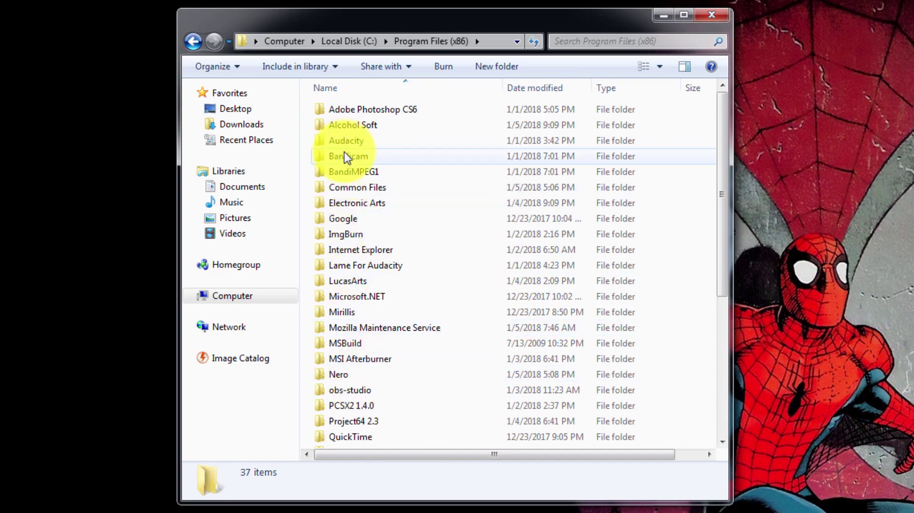
- Navigate Steam > steamapps > common into the Star Wars Battlefront II folder
double_click(353, 285)
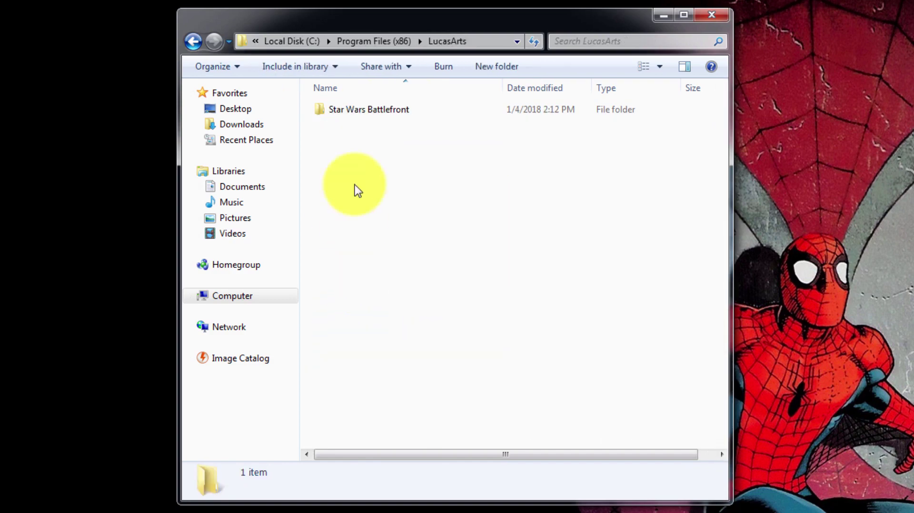
left_click(203, 45)
scroll(400, 295, "down", 2)
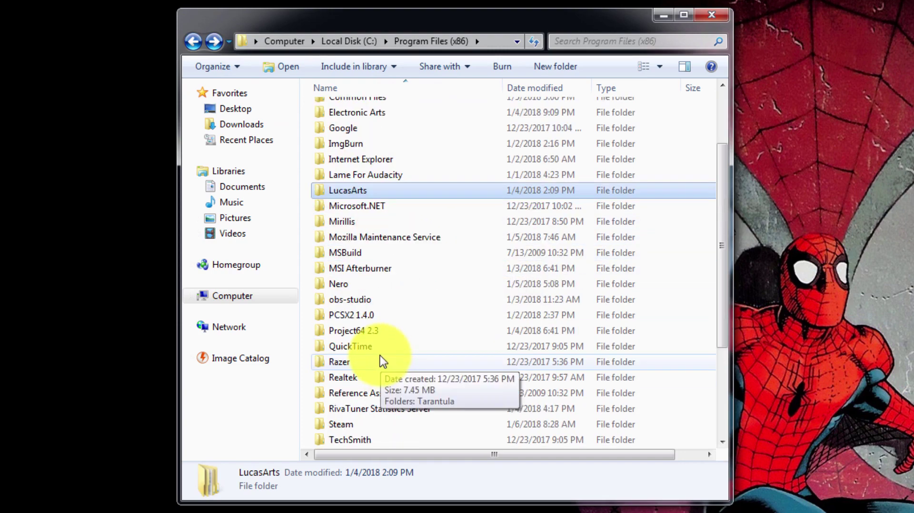
double_click(347, 428)
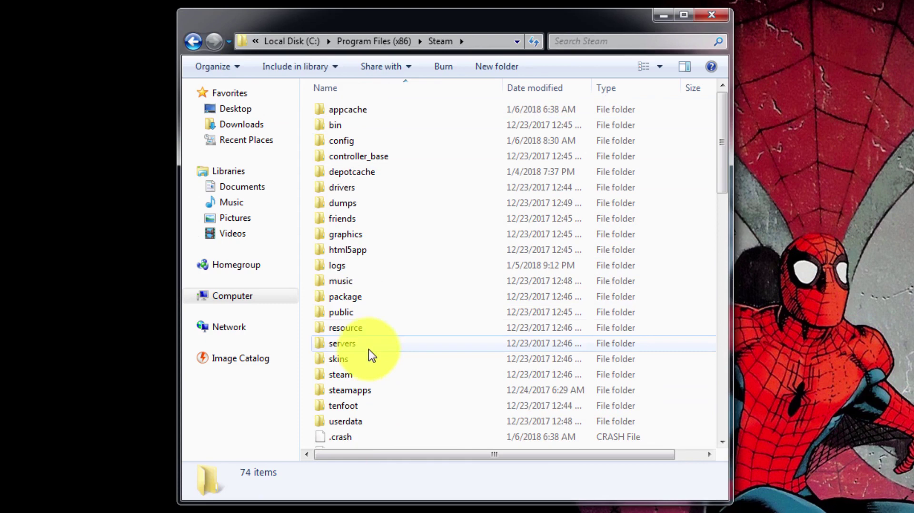
double_click(365, 394)
double_click(353, 111)
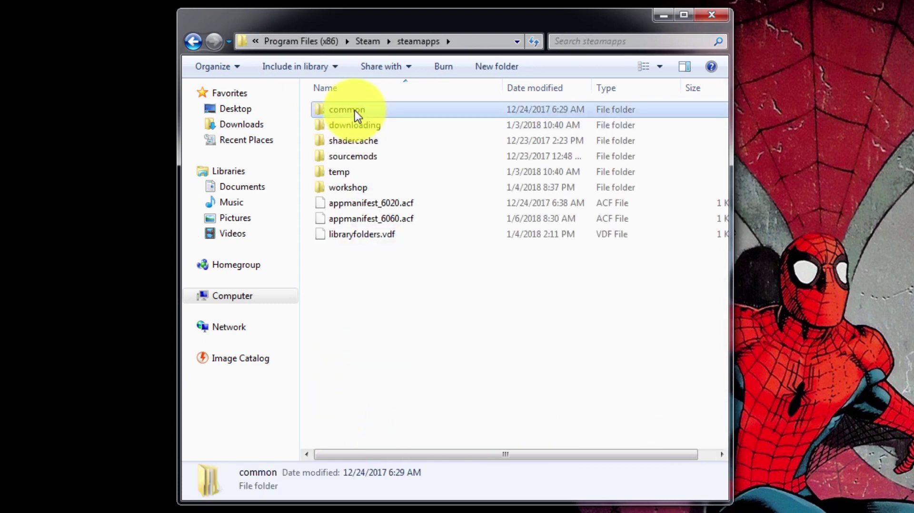
left_click_drag(351, 180, 378, 176)
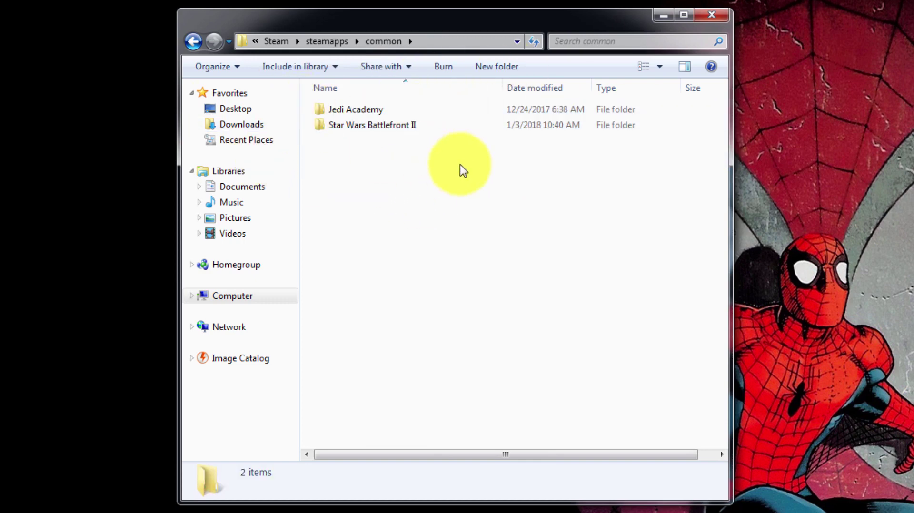
double_click(403, 126)
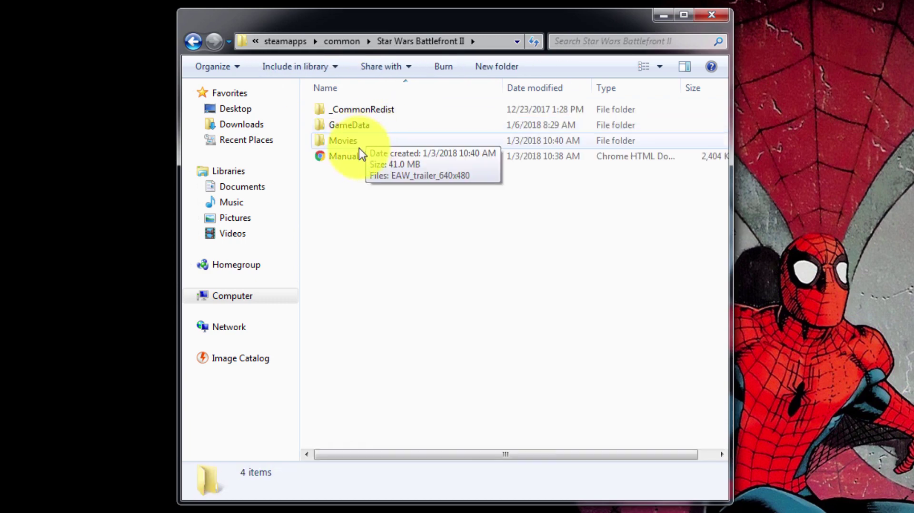
- Open GameData\addon and undo the last move to bring back the ABC folder
double_click(361, 129)
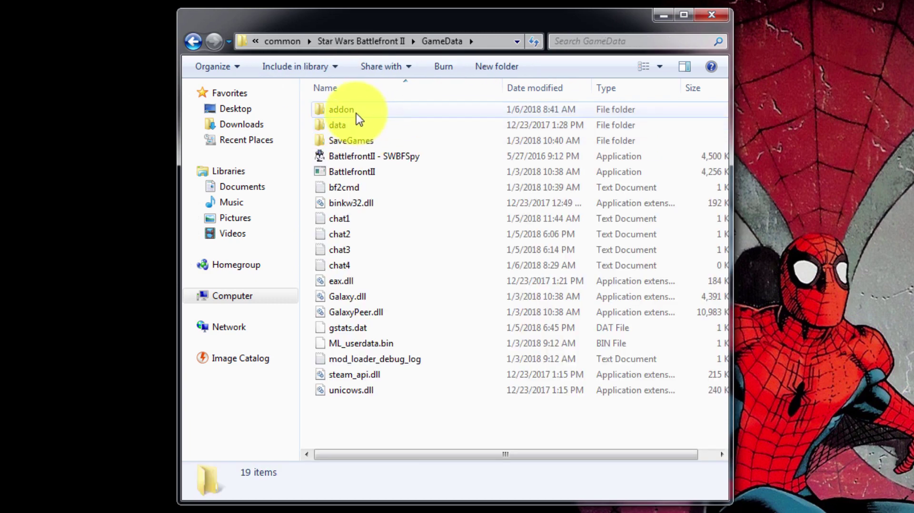
double_click(357, 113)
right_click(358, 175)
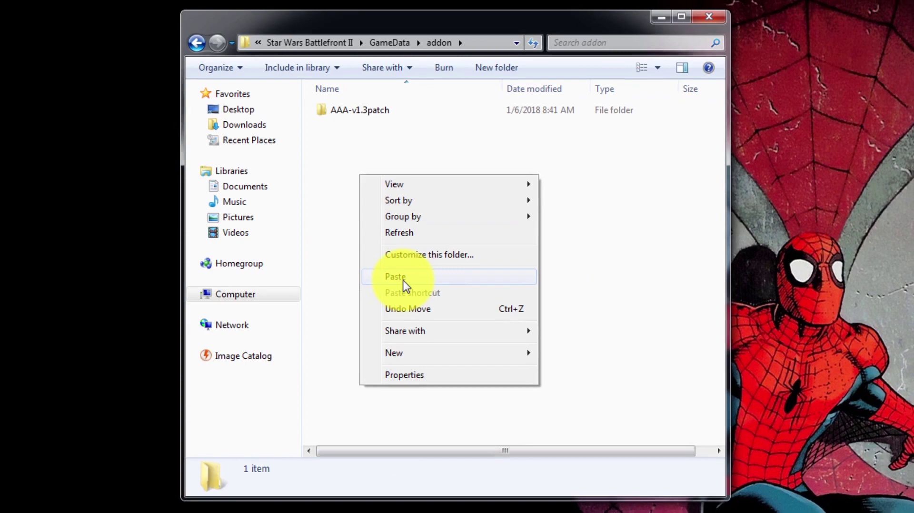
left_click(407, 310)
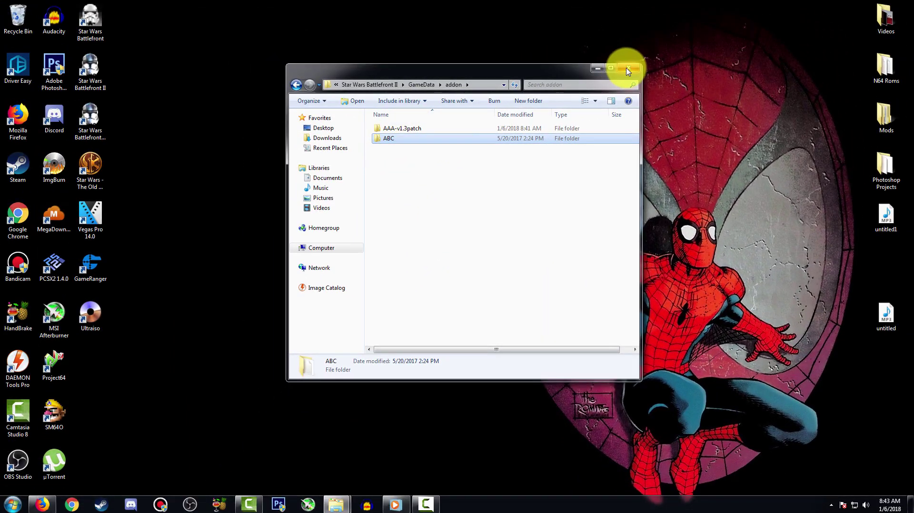
- Reposition the addon window, select both folders inside it, and close it
left_click_drag(534, 65, 521, 30)
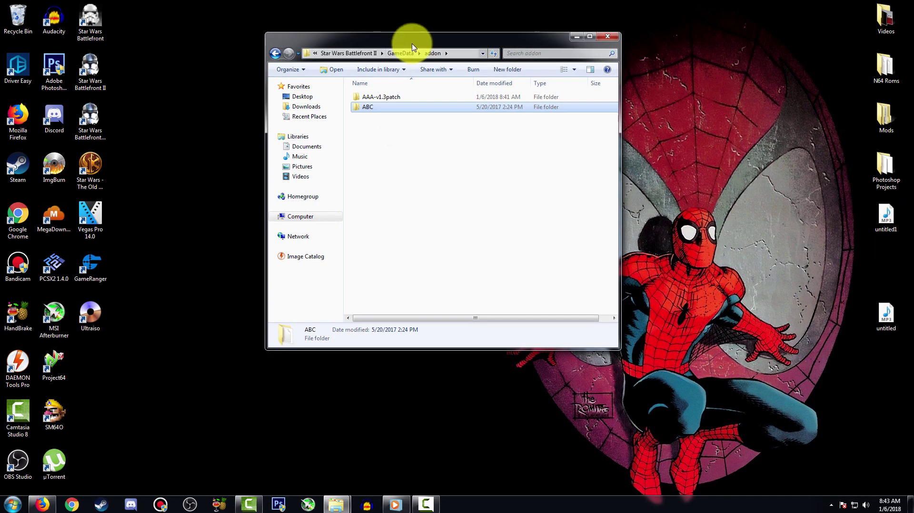
left_click_drag(421, 160, 363, 79)
left_click(607, 38)
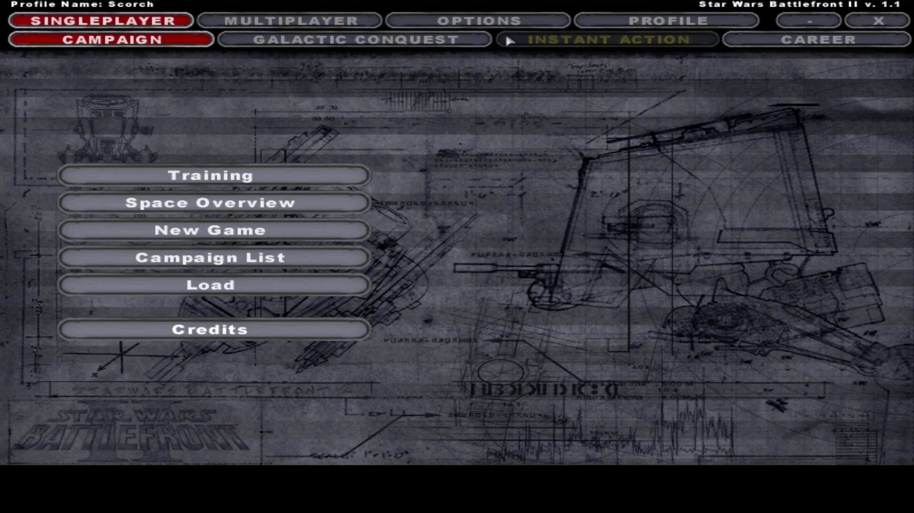
- Go to Instant Action, scroll the map list, and select Coruscant: Apartament
left_click(552, 44)
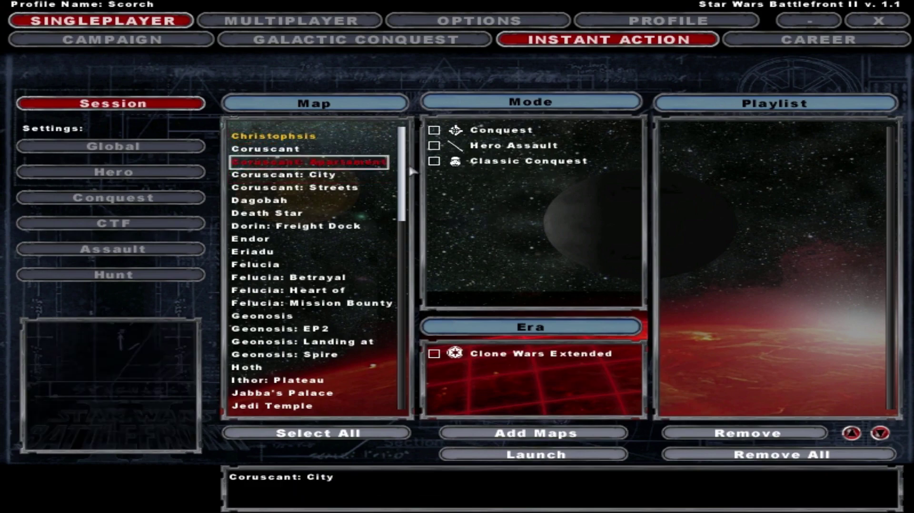
scroll(412, 172, "down", 6)
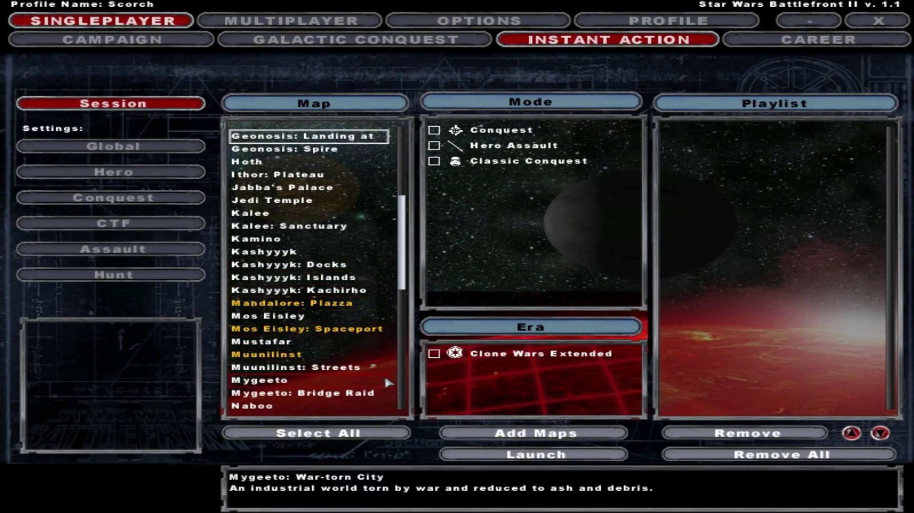
scroll(389, 382, "down", 8)
left_click_drag(411, 362, 355, 116)
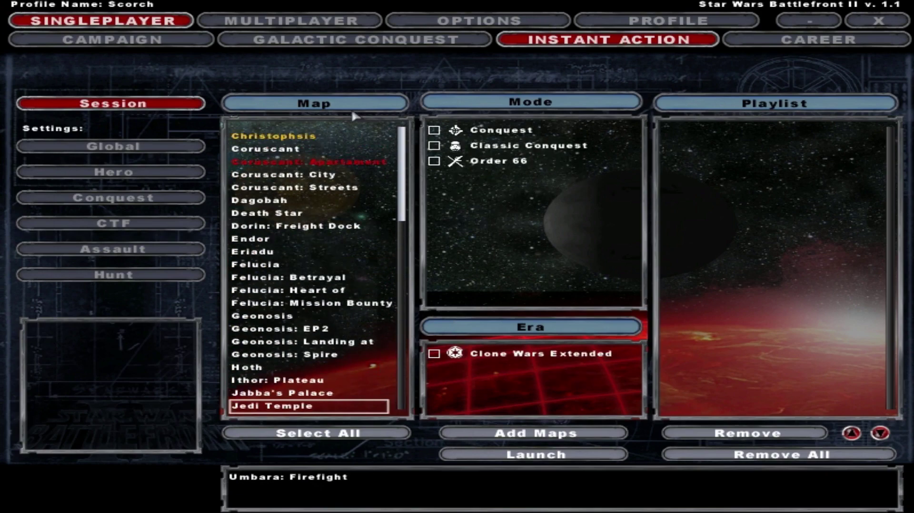
left_click(324, 166)
- Preview the Mandalore: Plazza, Mos Eisley: Spaceport, Muunilinst, Naboo and Nelvaan maps
left_click_drag(406, 171, 403, 262)
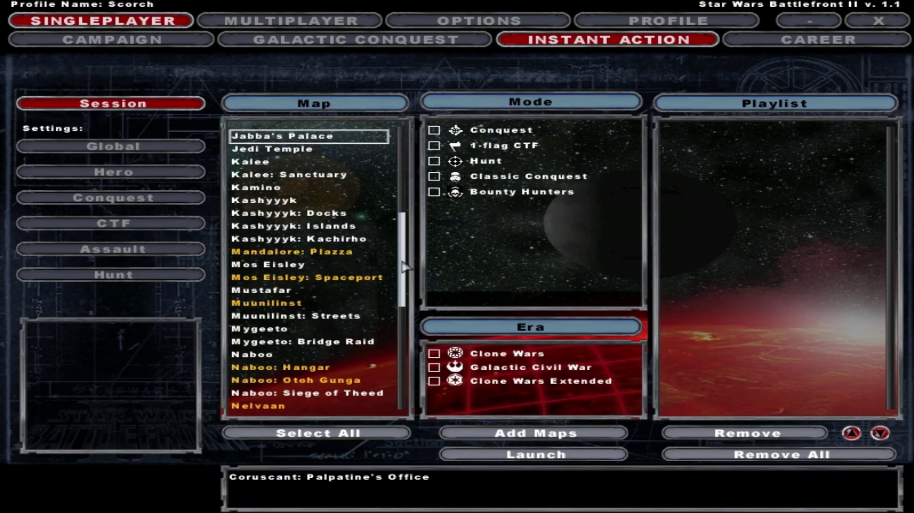
left_click(297, 253)
left_click(316, 281)
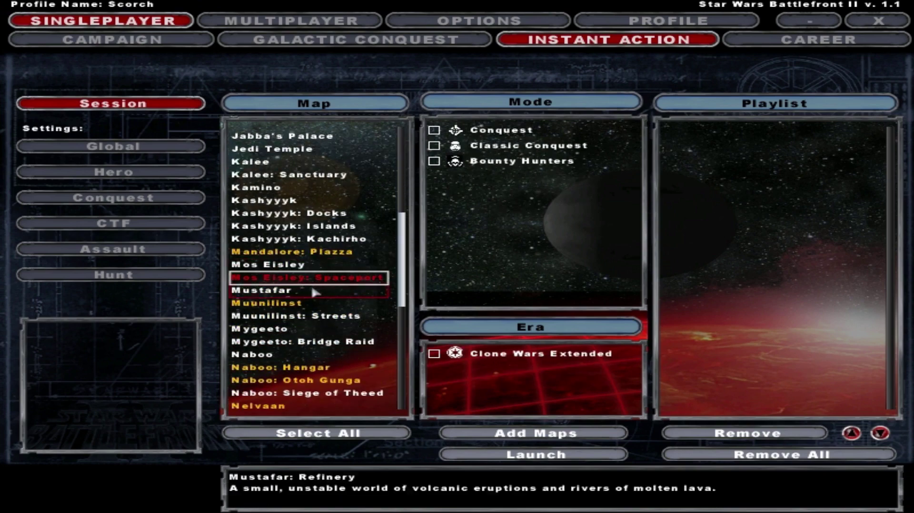
left_click(281, 307)
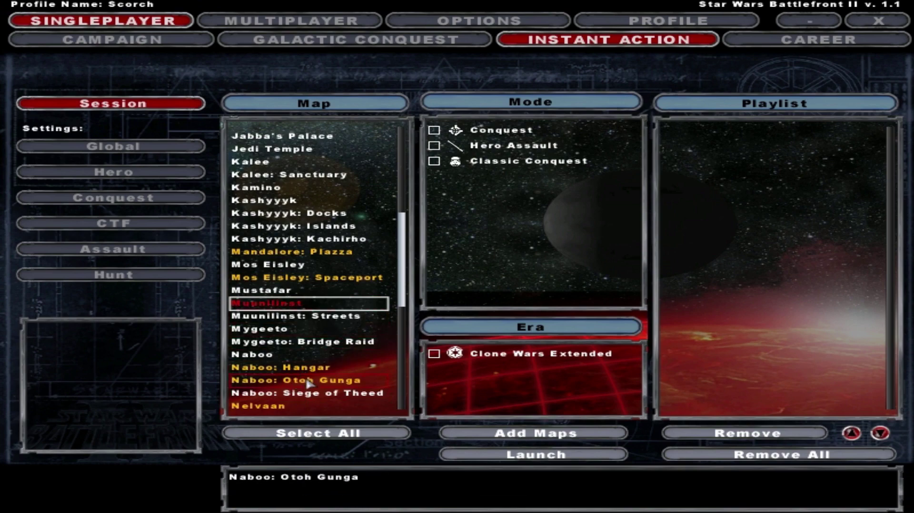
left_click(267, 354)
scroll(273, 286, "down", 4)
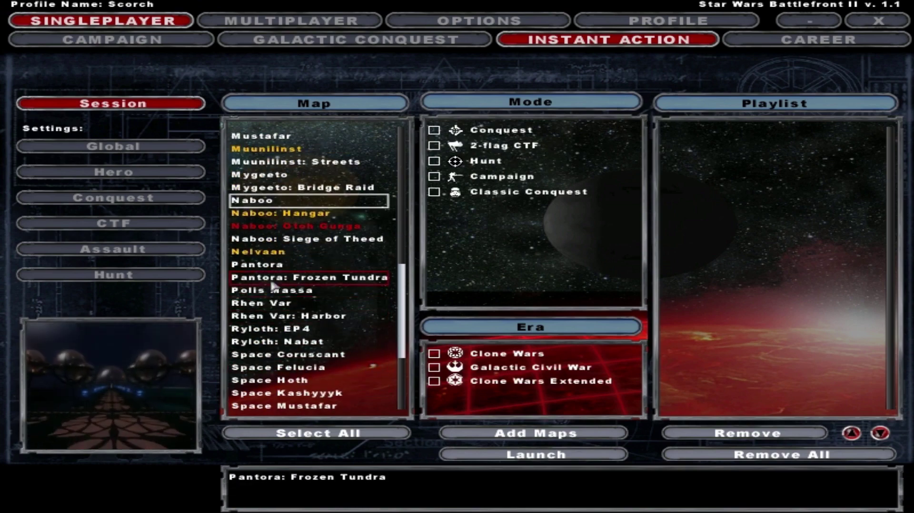
left_click(259, 251)
- Preview Space Hoth, Space Mygeeto and Christophsis, then settle on Coruscant: Apartament
scroll(309, 286, "down", 4)
left_click(269, 226)
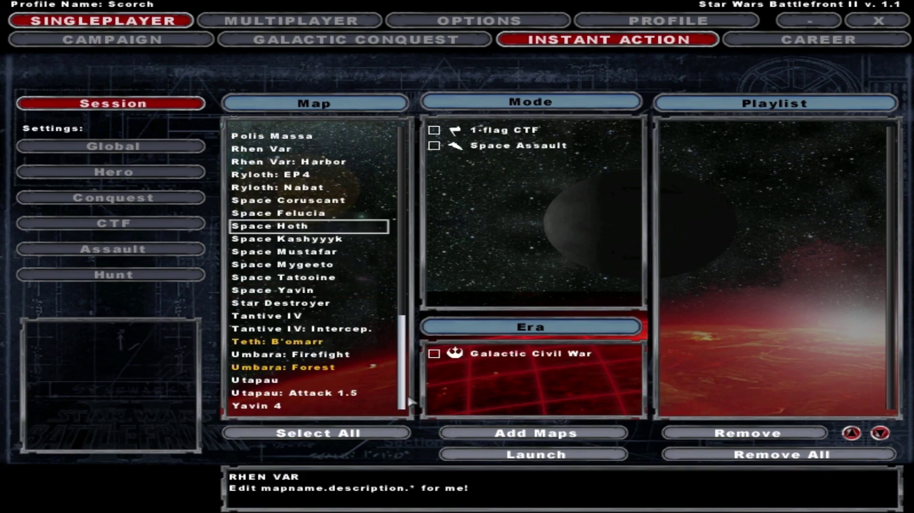
left_click(283, 264)
scroll(309, 286, "up", 4)
left_click(405, 128)
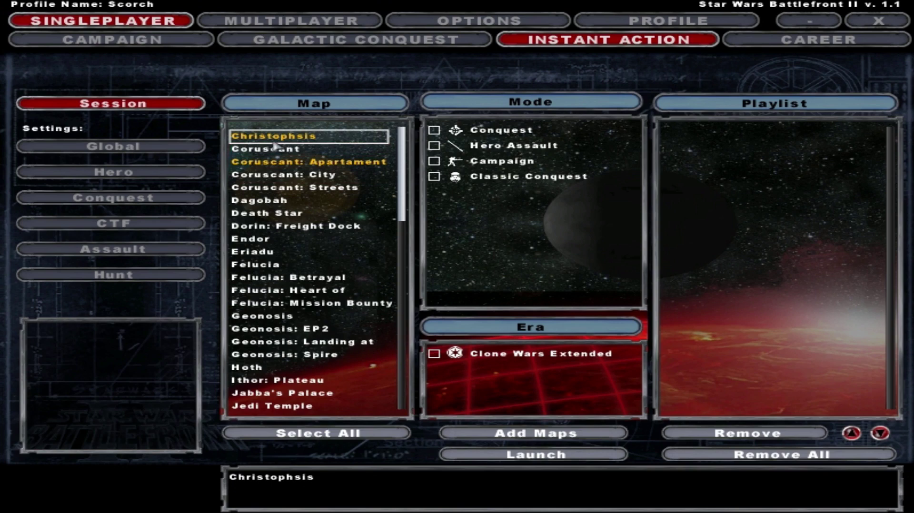
left_click(313, 165)
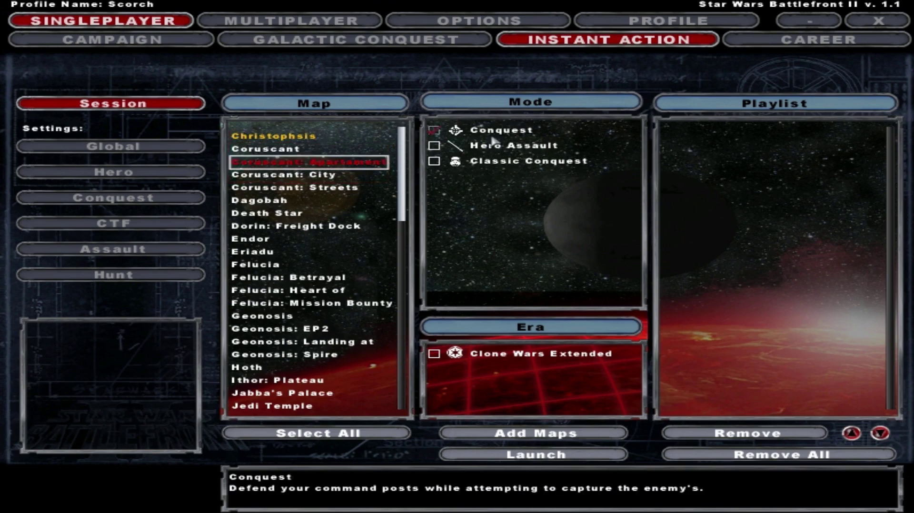
- Add Coruscant: Apartament to the playlist, launch it, join Republic, and spawn in
left_click(552, 432)
left_click(552, 454)
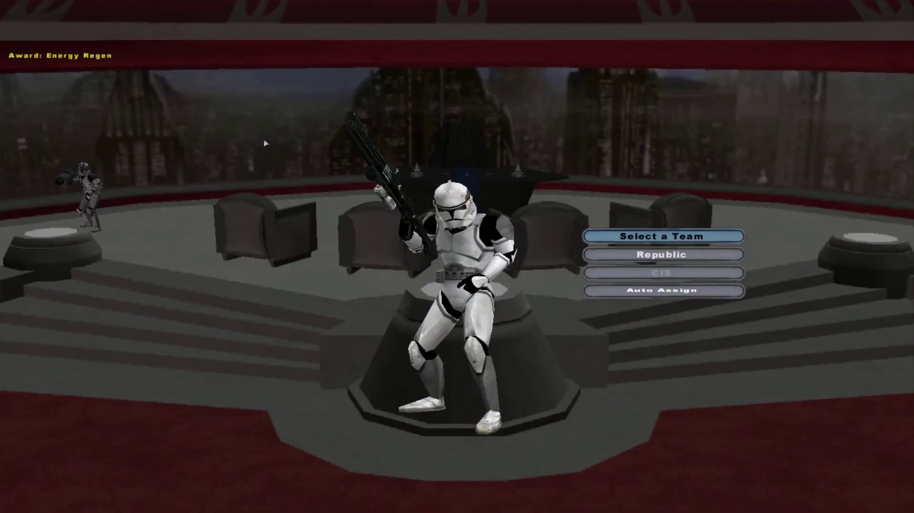
left_click(673, 264)
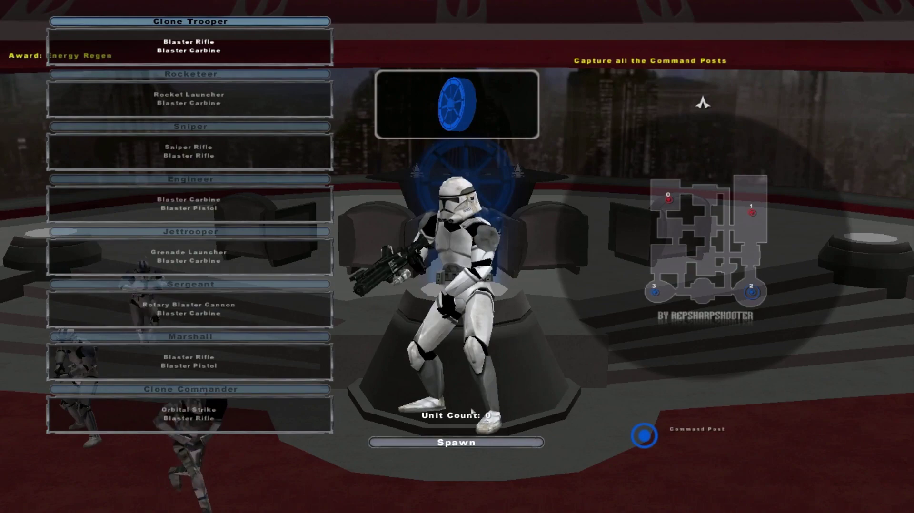
key("Return")
- Push through the doorway into the hall, shooting droids and throwing a thermal detonator
key("w")
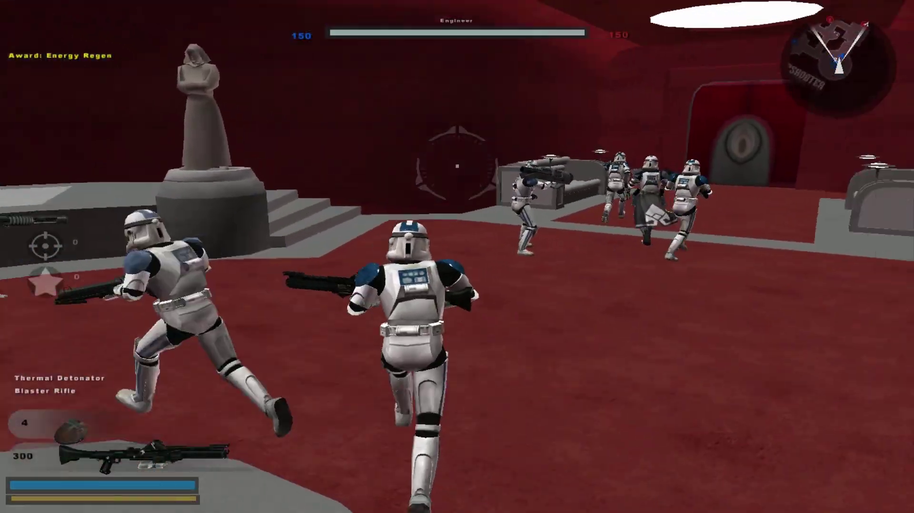
key("w")
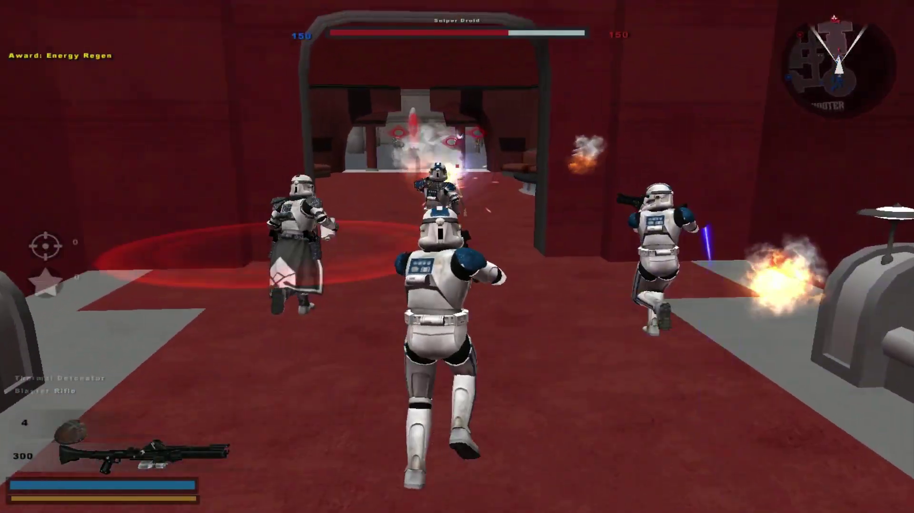
left_click(457, 166)
key("w")
left_click(457, 167)
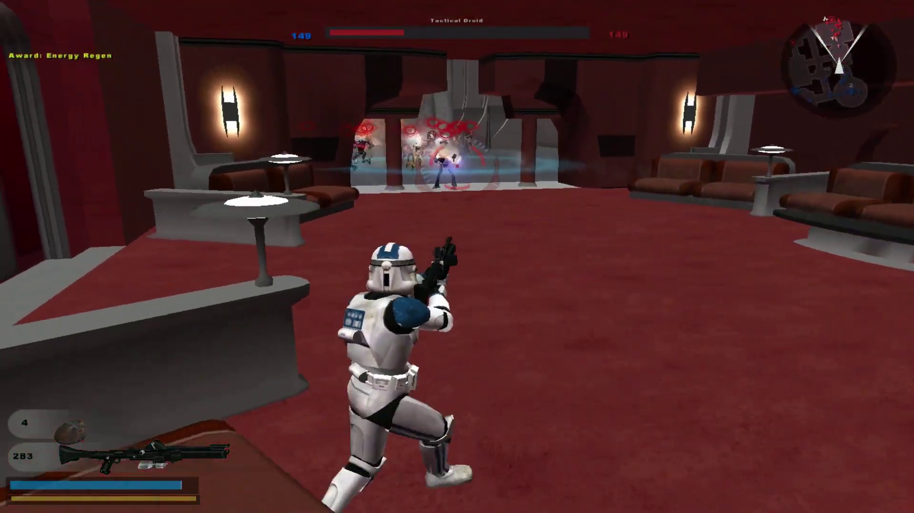
key("w")
left_click(457, 167)
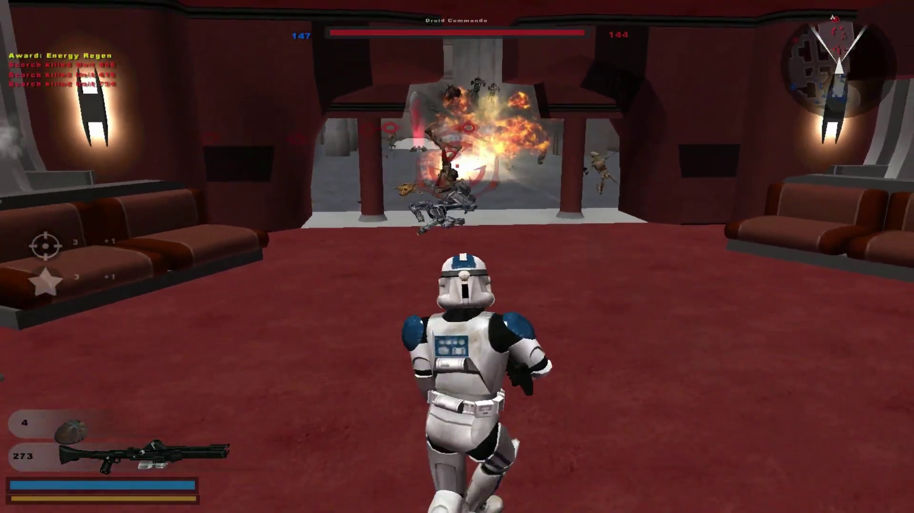
key("w")
right_click(457, 167)
- Roll down the side corridor into the long hall, gunning down droids and a super battle droid
key("c")
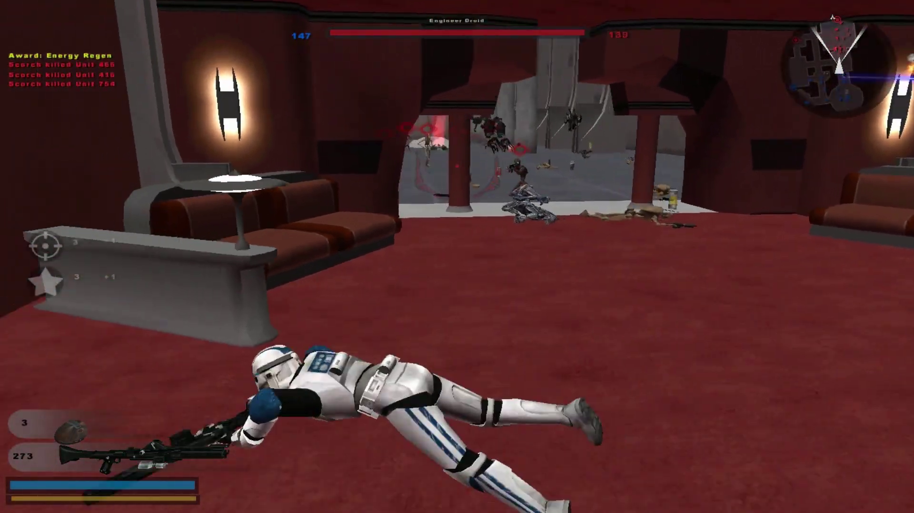
key("w")
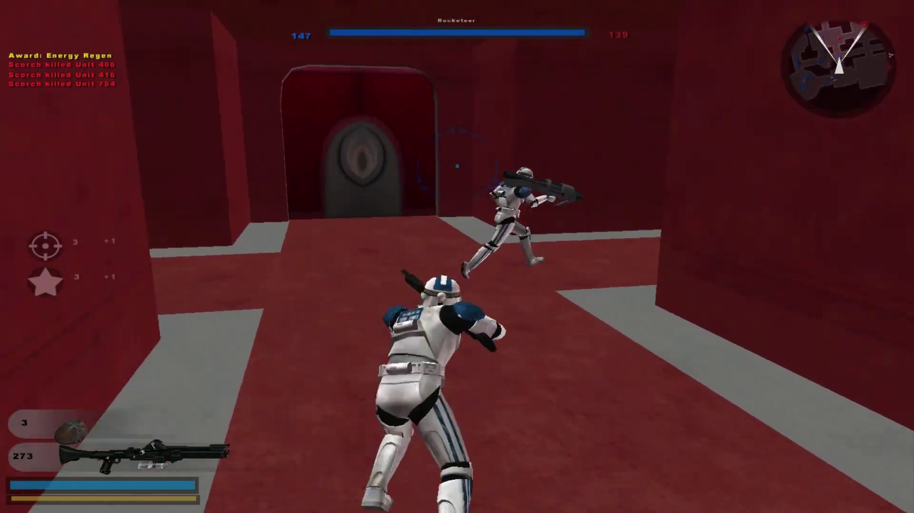
key("c")
key("w")
left_click(457, 167)
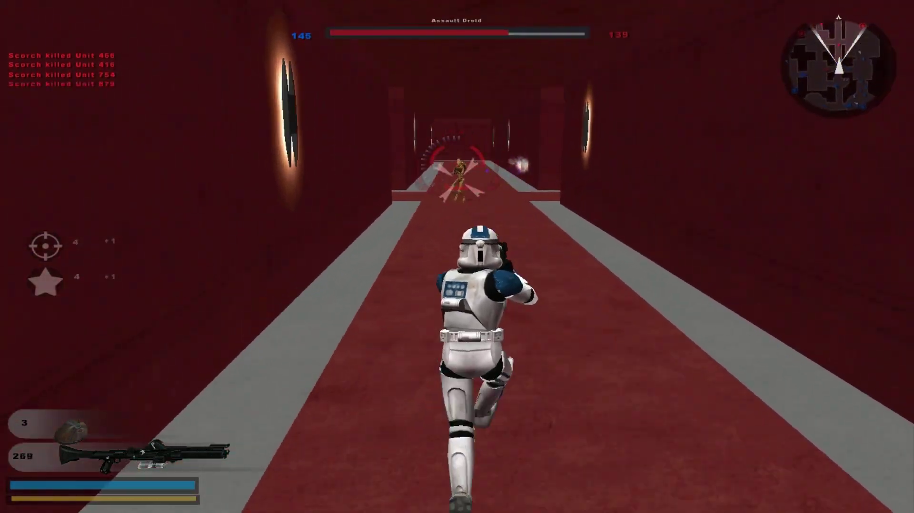
key("c")
key("w")
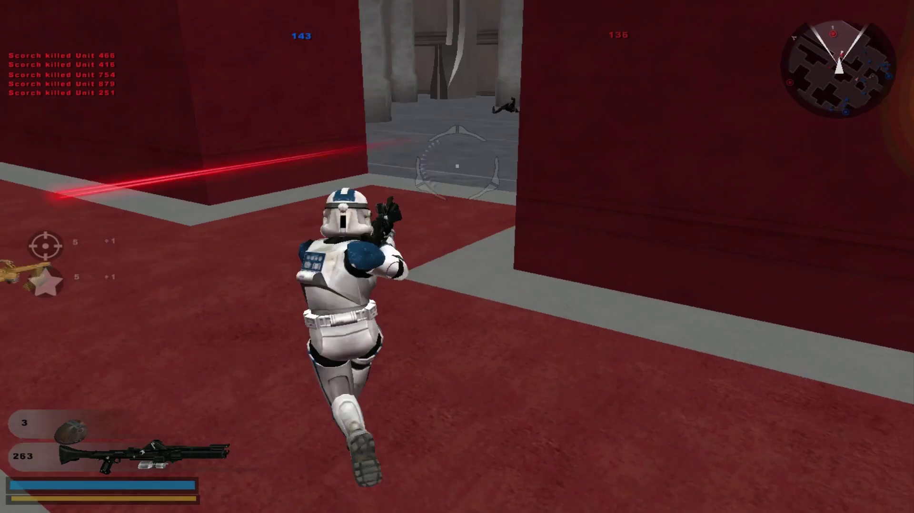
left_click(456, 167)
key("w")
left_click(457, 167)
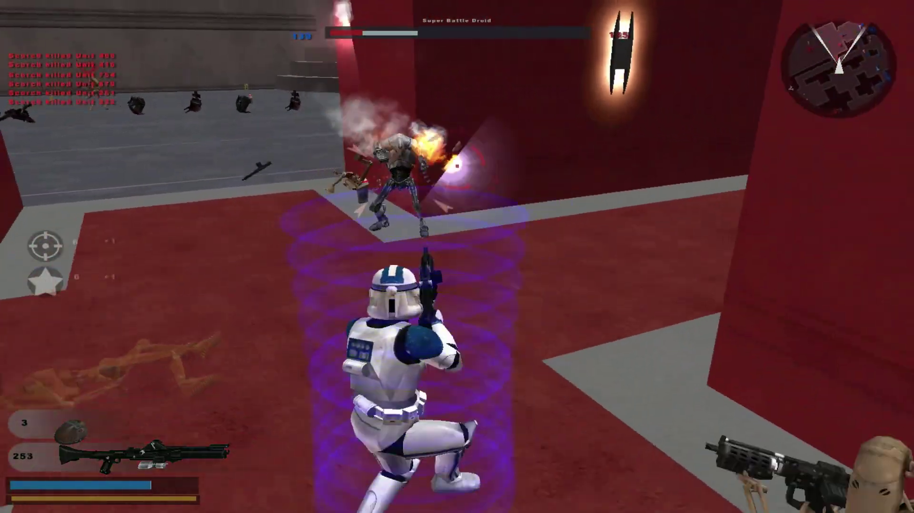